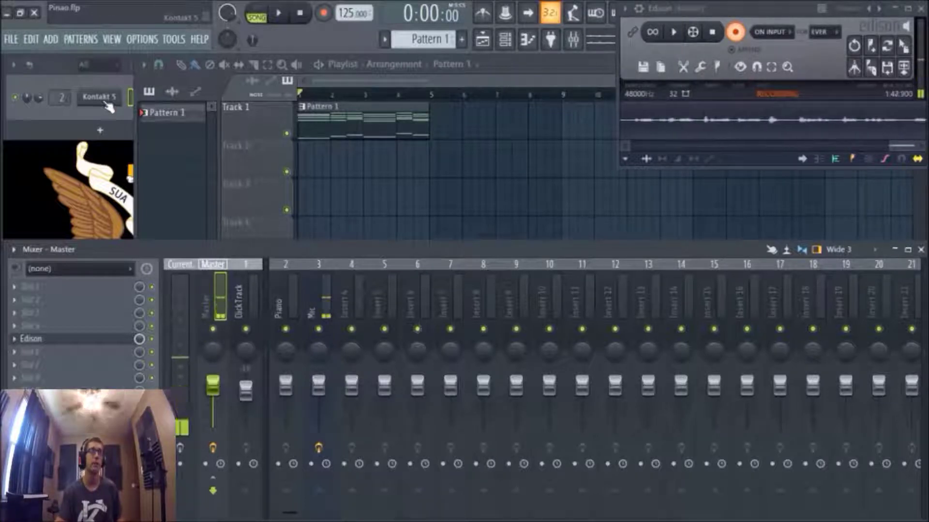
Check The Gentleman piano in Kontakt 5, then close Kontakt and the Edison recorder
{"action": "left_click", "coordinate": [105, 103]}
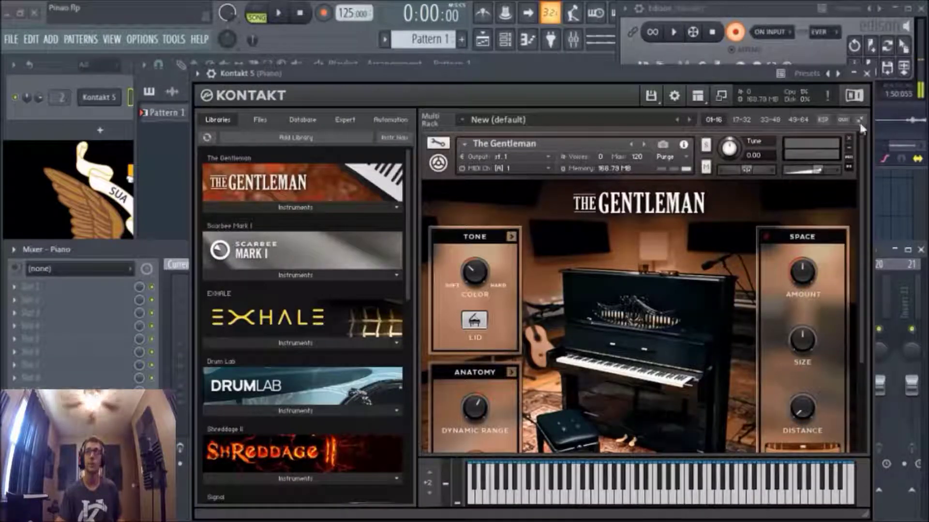
{"action": "left_click", "coordinate": [866, 73]}
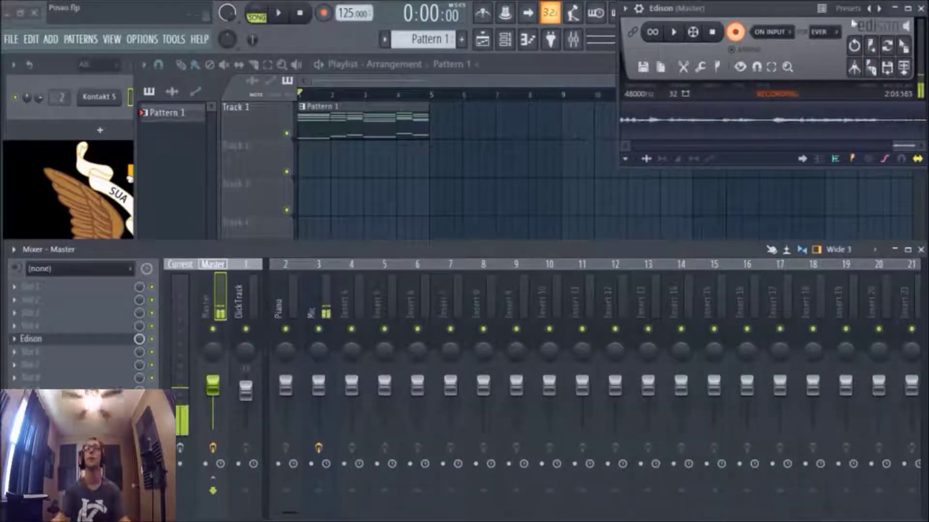
{"action": "left_click", "coordinate": [920, 9]}
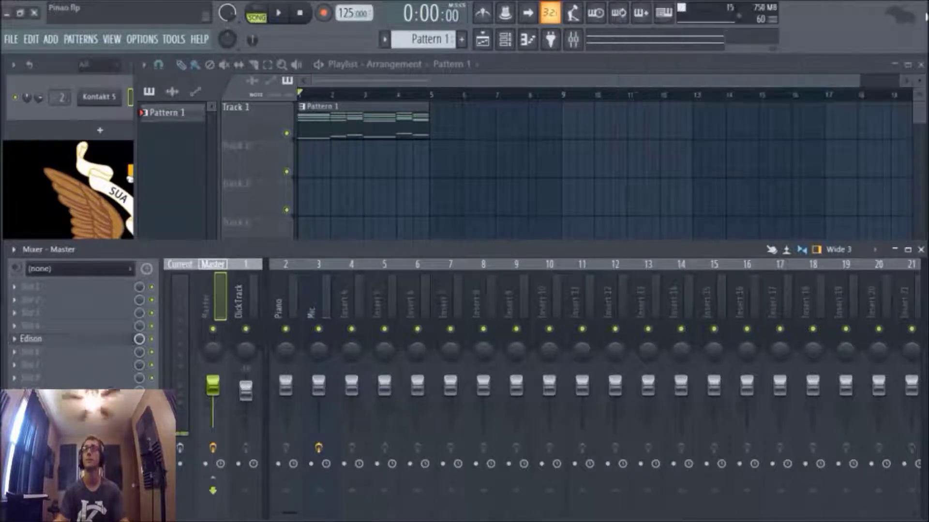
{"action": "key", "text": "space"}
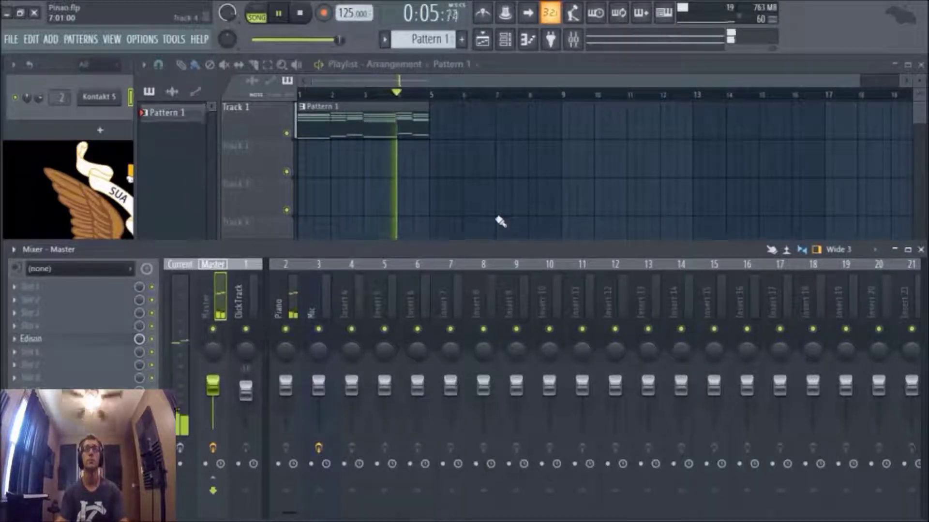
{"action": "key", "text": "space"}
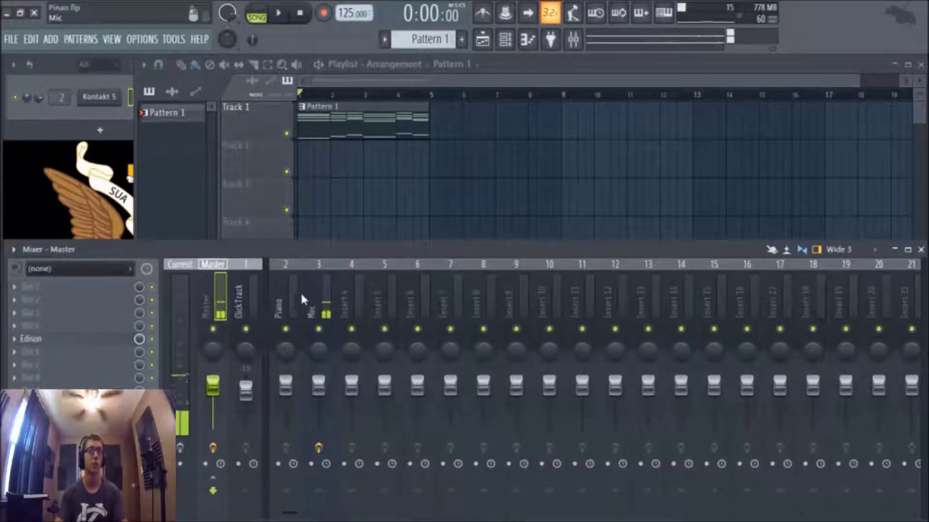
{"action": "left_click", "coordinate": [290, 297]}
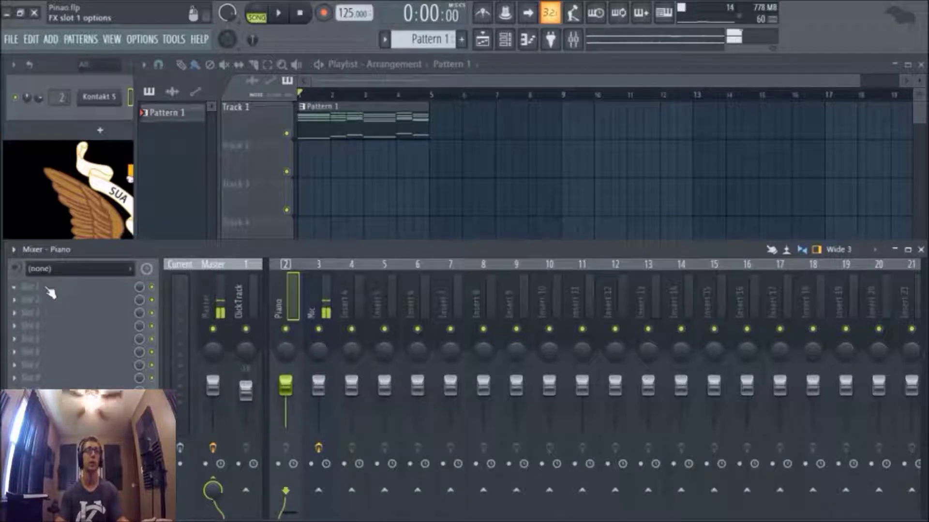
Load Fruity Parametric EQ 2 into the Piano insert's first effect slot
{"action": "left_click", "coordinate": [50, 293]}
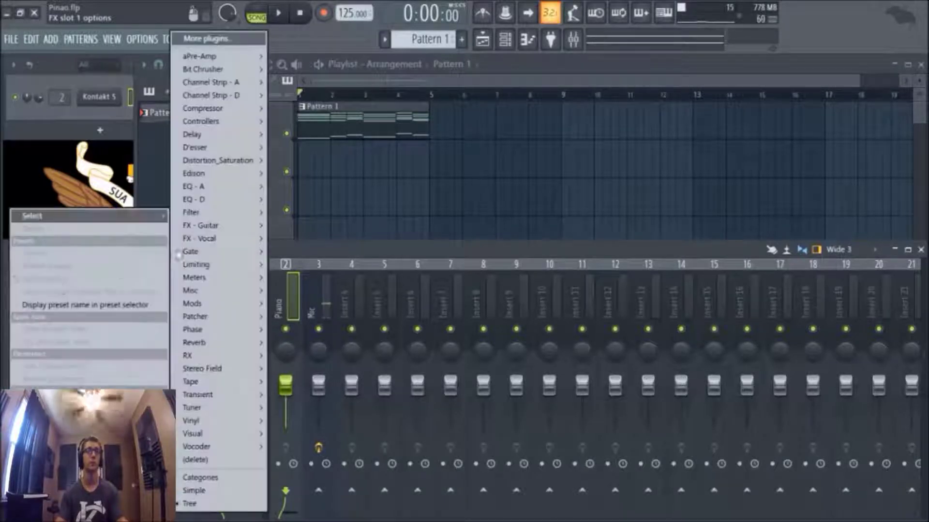
{"action": "mouse_move", "coordinate": [205, 205]}
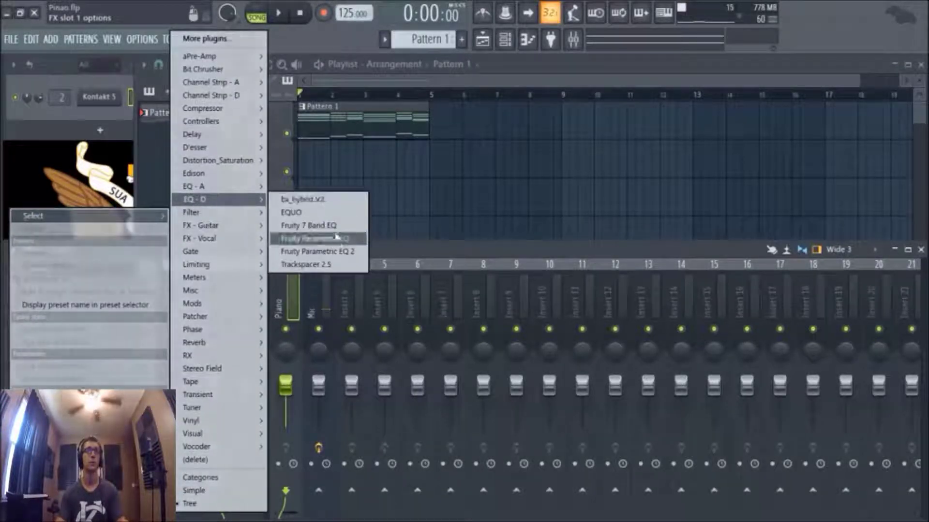
{"action": "left_click", "coordinate": [339, 252]}
{"action": "left_click_drag", "start_coordinate": [389, 198], "coordinate": [618, 190]}
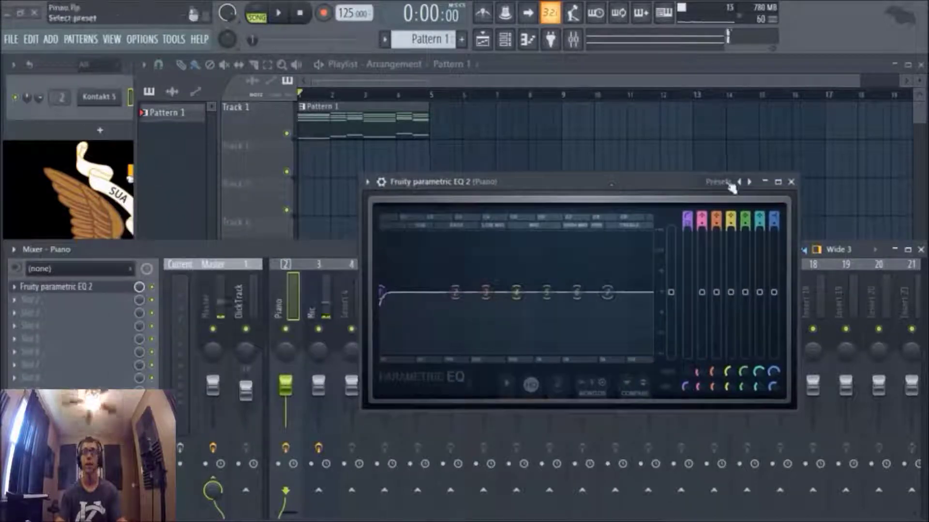
Apply the EQ's Radio preset for a narrow band-pass curve and audition the pattern
{"action": "left_click", "coordinate": [730, 185]}
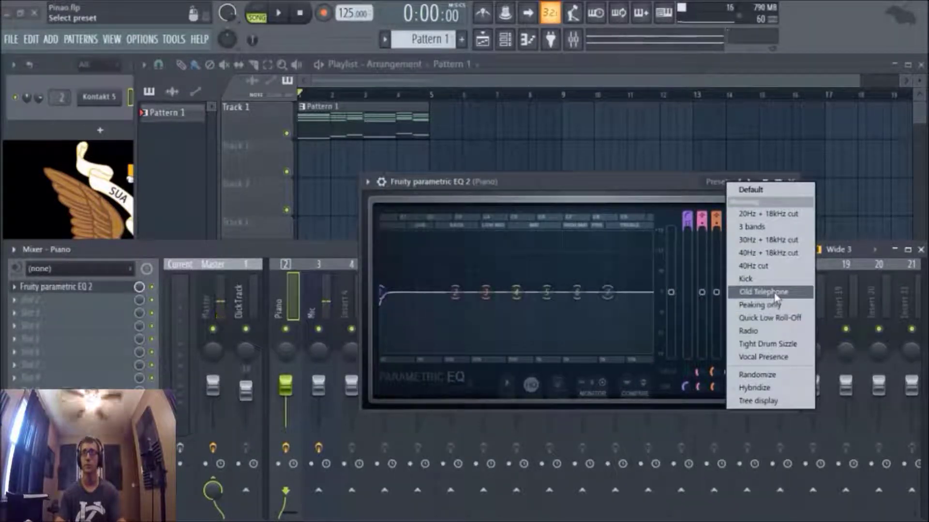
{"action": "left_click", "coordinate": [761, 333]}
{"action": "key", "text": "space"}
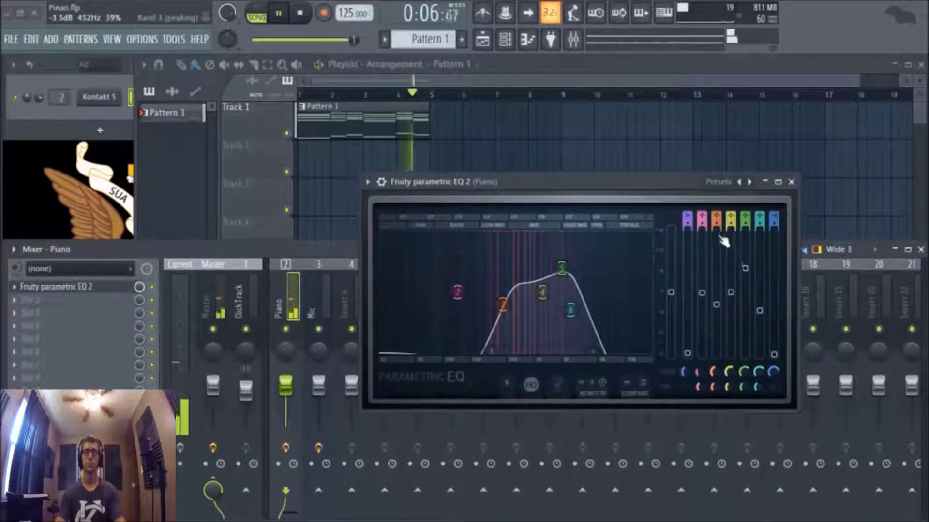
{"action": "key", "text": "space"}
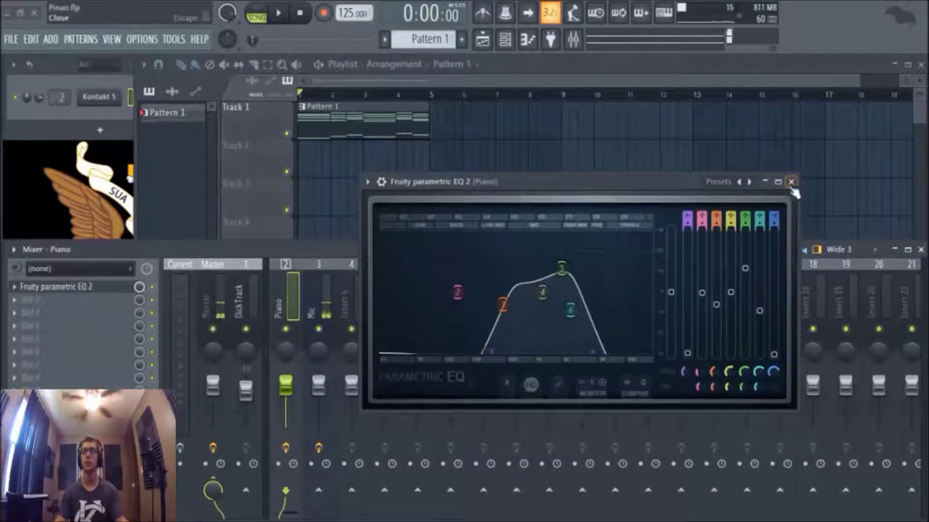
{"action": "left_click", "coordinate": [791, 181]}
Load Maximus into the Piano insert's third effect slot with the Lo fi preset
{"action": "left_click", "coordinate": [58, 313]}
{"action": "mouse_move", "coordinate": [218, 264]}
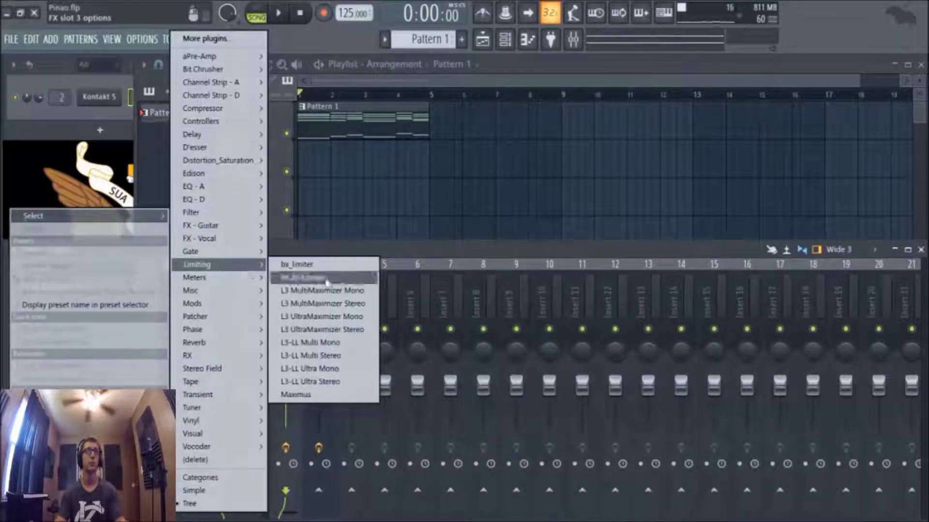
{"action": "left_click", "coordinate": [310, 394]}
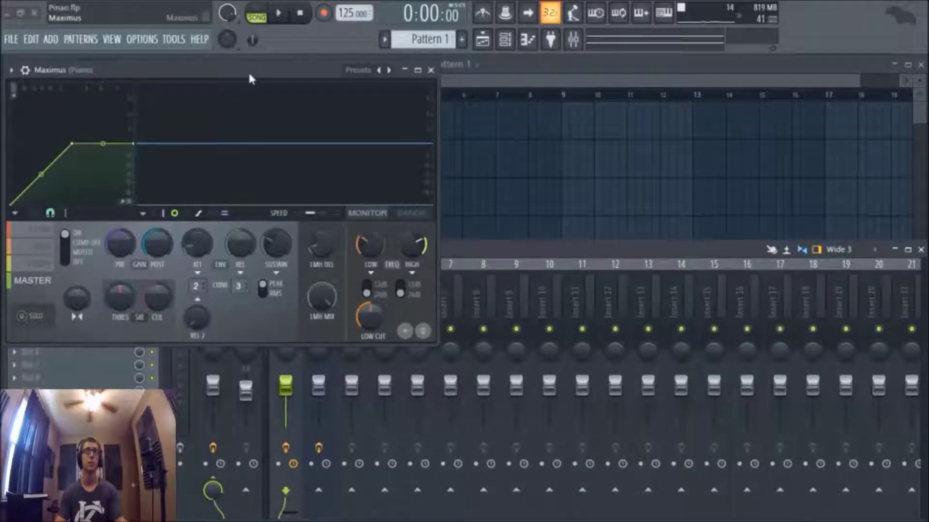
{"action": "left_click_drag", "start_coordinate": [251, 78], "coordinate": [631, 182]}
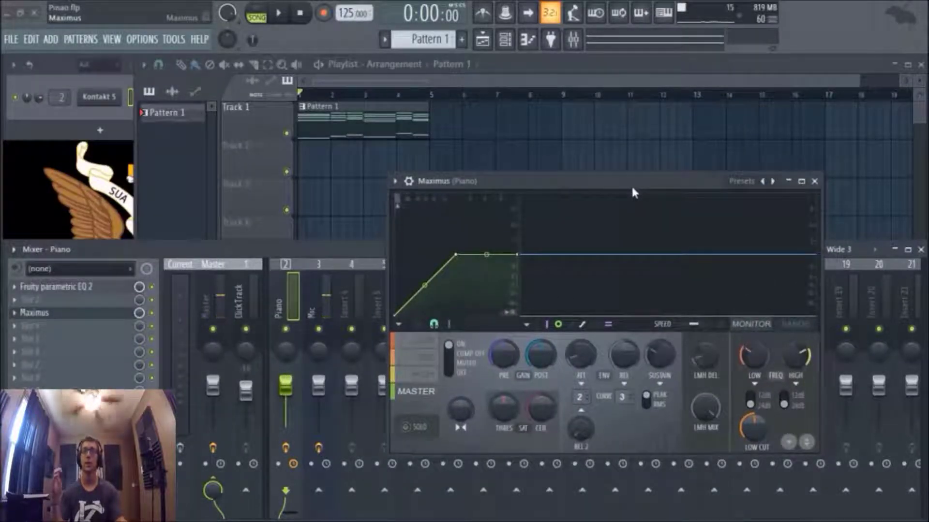
{"action": "left_click", "coordinate": [740, 181]}
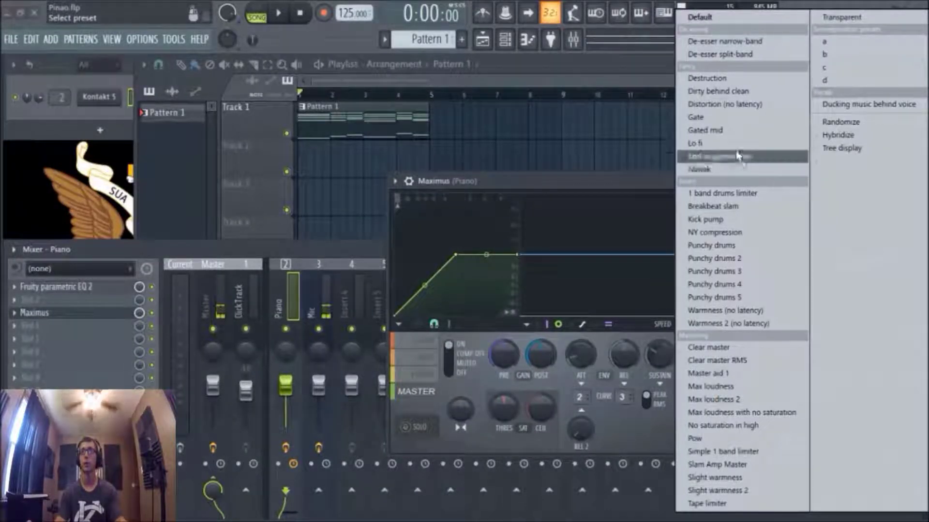
{"action": "left_click", "coordinate": [709, 144]}
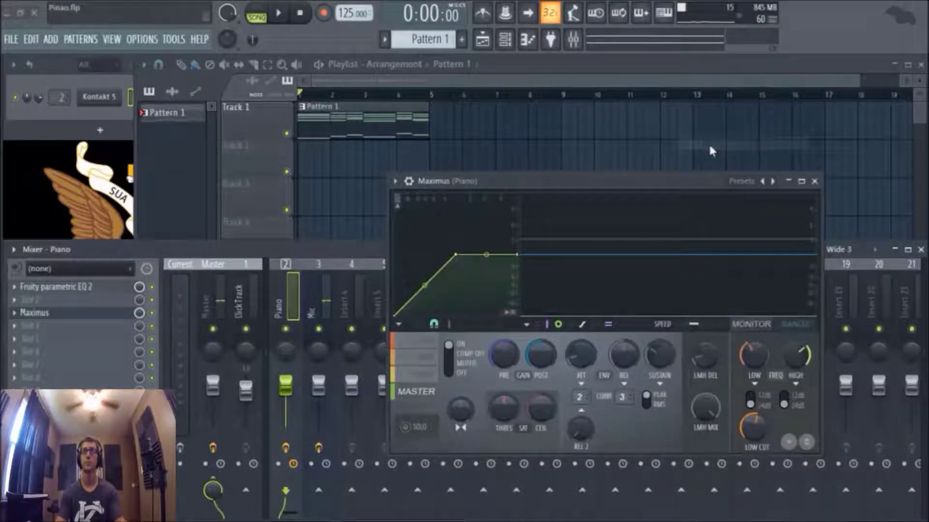
Play the piano and compare Maximus bypassed against Maximus switched on
{"action": "left_click_drag", "start_coordinate": [566, 178], "coordinate": [611, 133]}
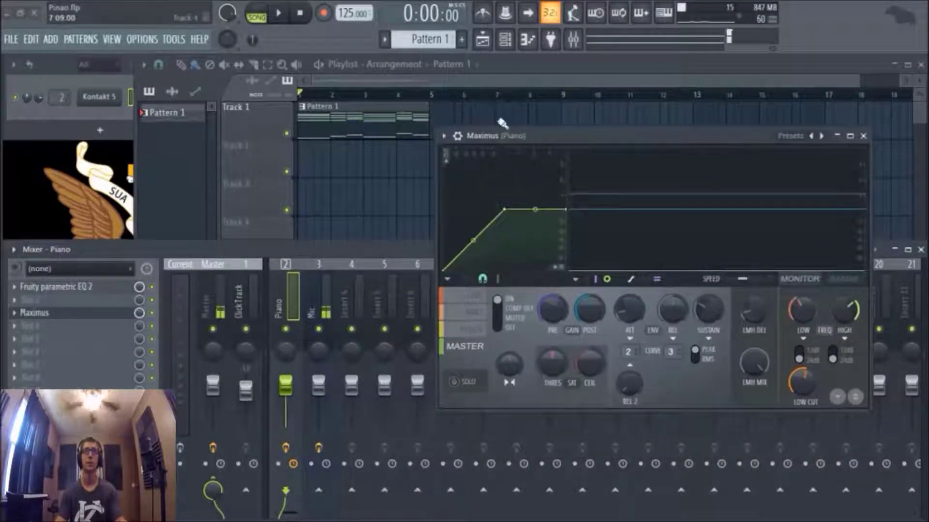
{"action": "left_click", "coordinate": [457, 136]}
{"action": "key", "text": "space"}
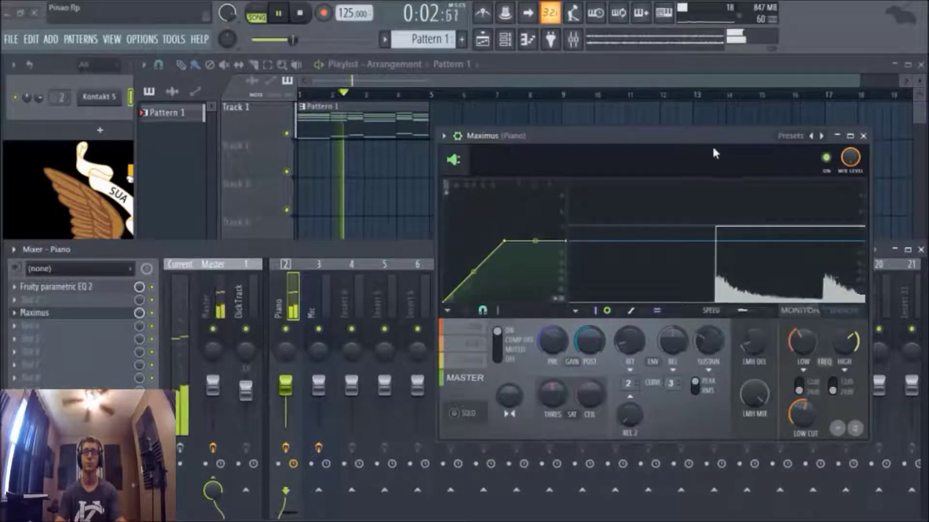
{"action": "left_click", "coordinate": [828, 162]}
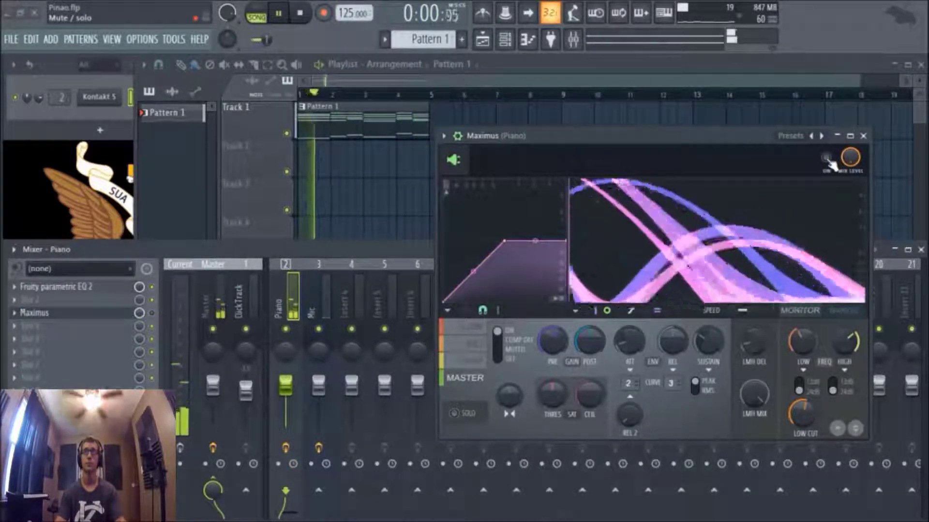
{"action": "left_click", "coordinate": [827, 160]}
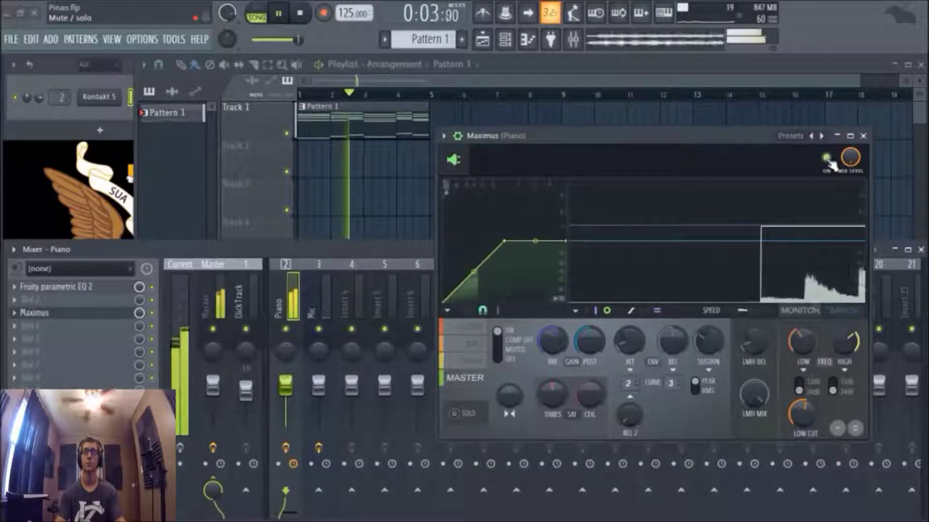
{"action": "key", "text": "space"}
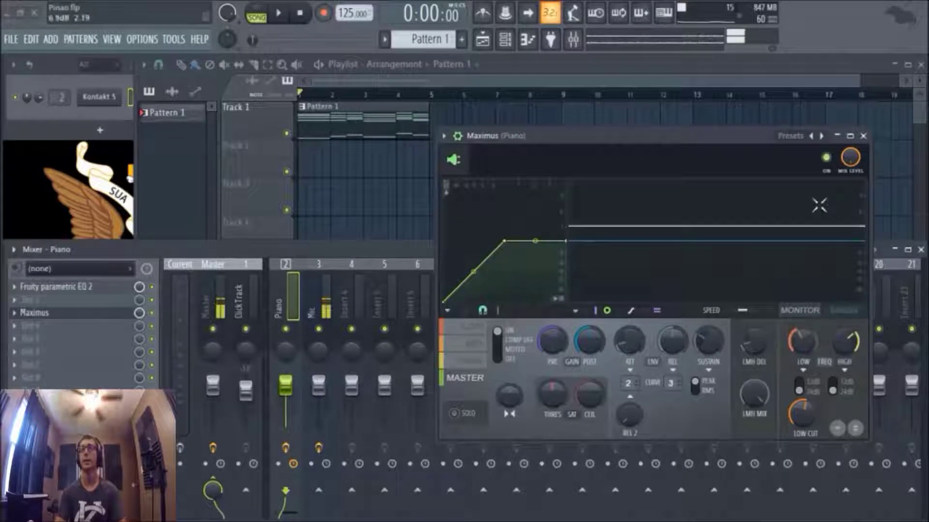
{"action": "left_click", "coordinate": [457, 136]}
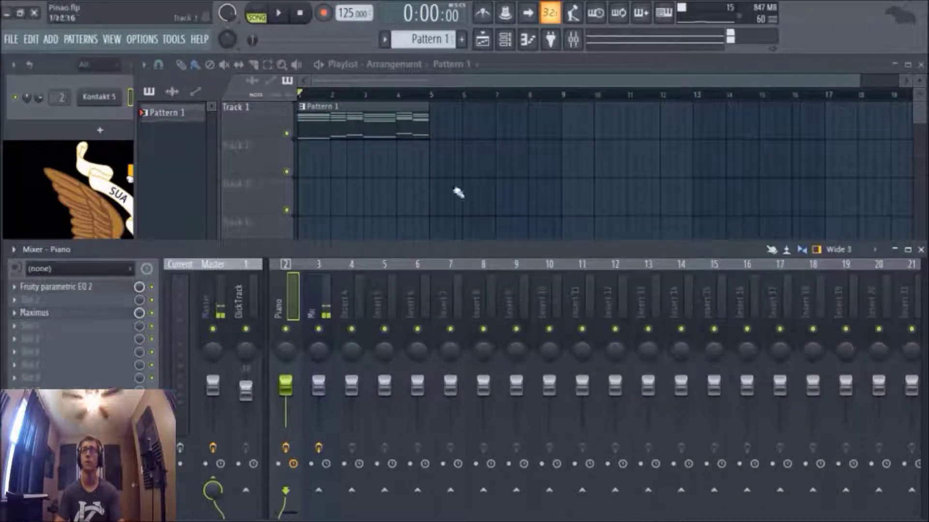
Add Fruity Limiter to an empty Piano insert slot and position its window clear of the faders
{"action": "left_click", "coordinate": [38, 347]}
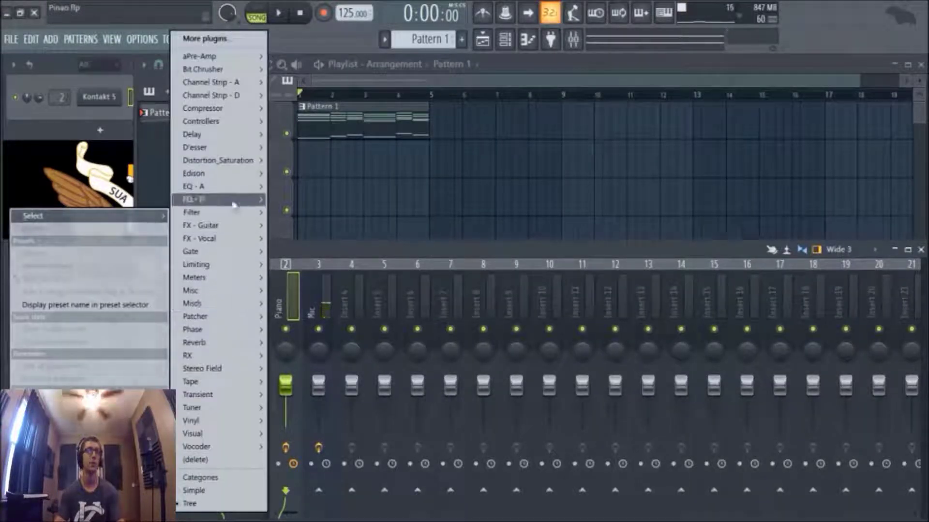
{"action": "mouse_move", "coordinate": [230, 267]}
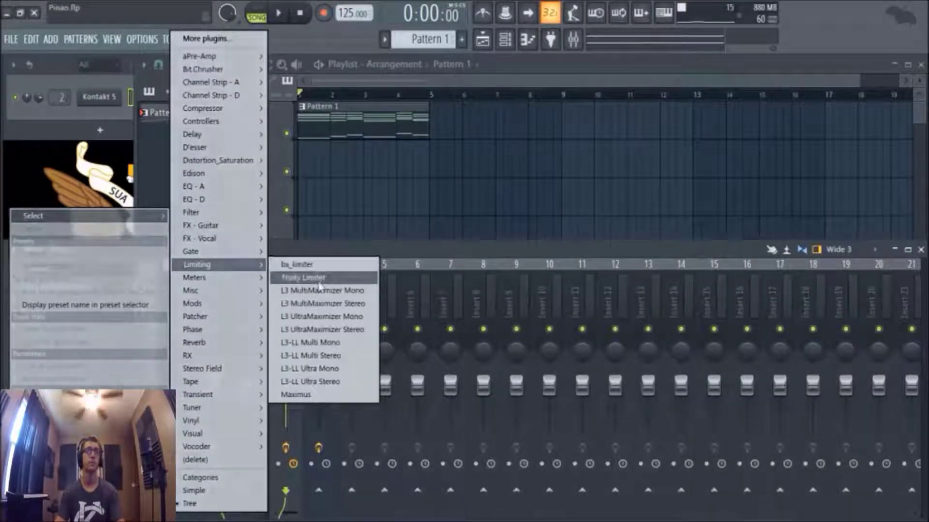
{"action": "left_click", "coordinate": [298, 277]}
{"action": "left_click_drag", "start_coordinate": [331, 111], "coordinate": [574, 176]}
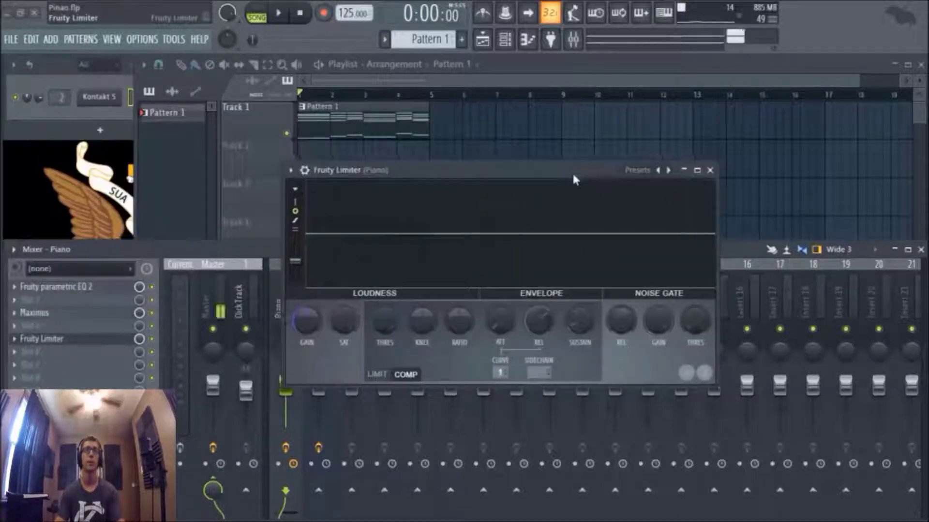
{"action": "left_click_drag", "start_coordinate": [485, 170], "coordinate": [623, 176]}
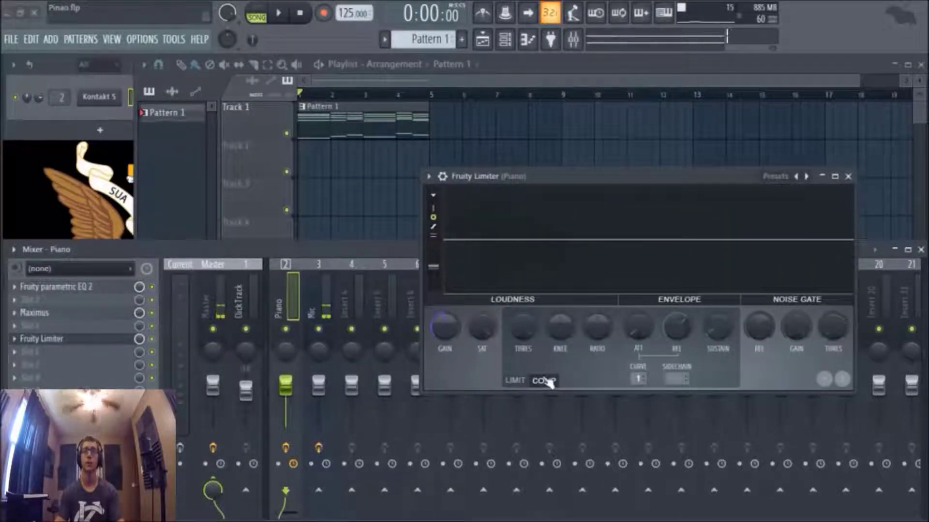
{"action": "left_click_drag", "start_coordinate": [554, 177], "coordinate": [499, 164]}
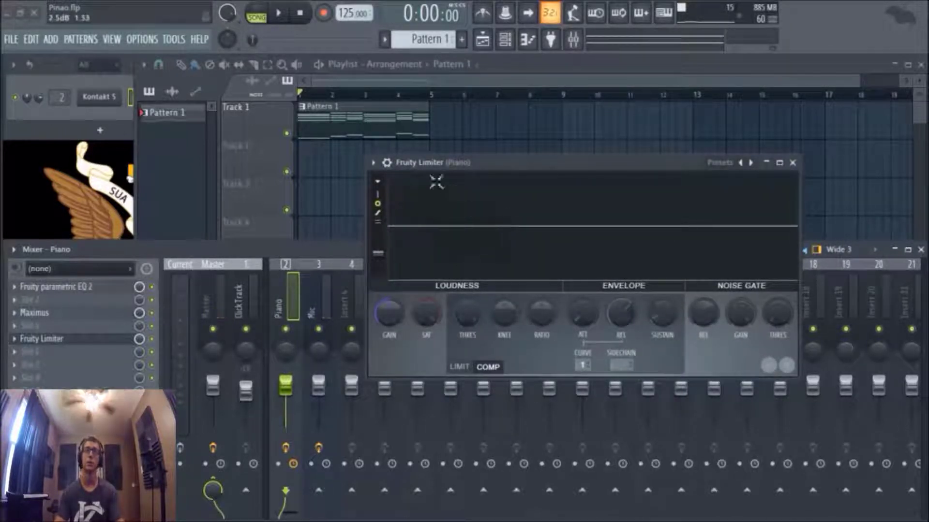
{"action": "left_click_drag", "start_coordinate": [460, 162], "coordinate": [491, 175]}
While playing, raise the limiter's ratio and set its threshold to about -19.9 dB
{"action": "key", "text": "space"}
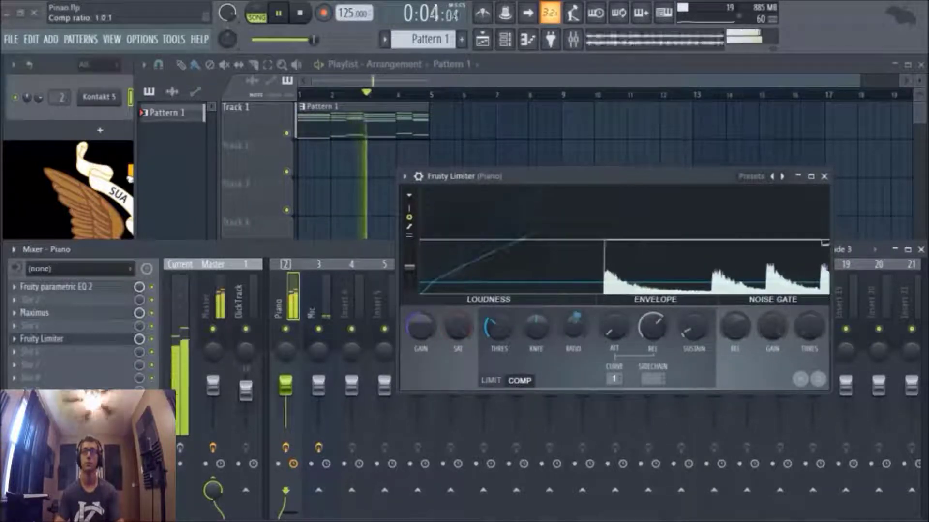
{"action": "left_click_drag", "start_coordinate": [574, 318], "coordinate": [574, 305]}
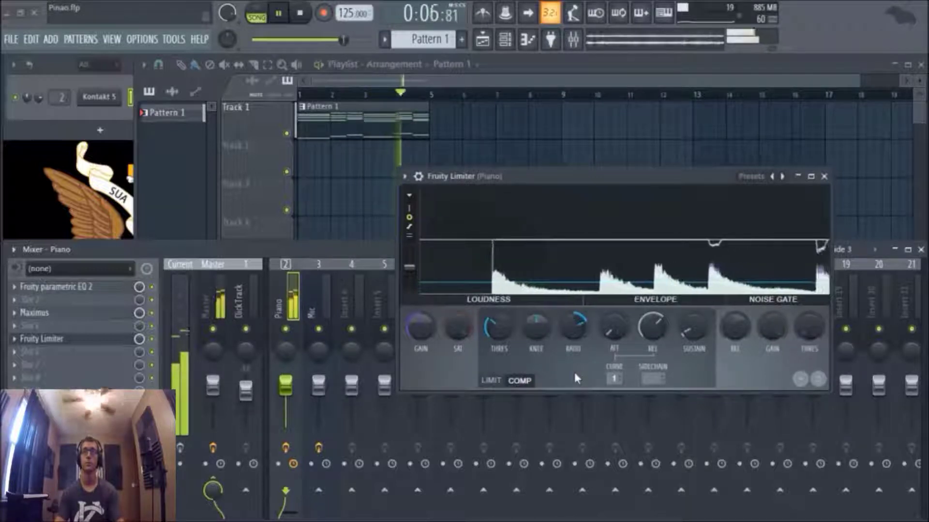
{"action": "mouse_move", "coordinate": [503, 338]}
{"action": "left_mouse_down"}
{"action": "mouse_move", "coordinate": [503, 360]}
{"action": "mouse_move", "coordinate": [506, 344]}
{"action": "left_mouse_up"}
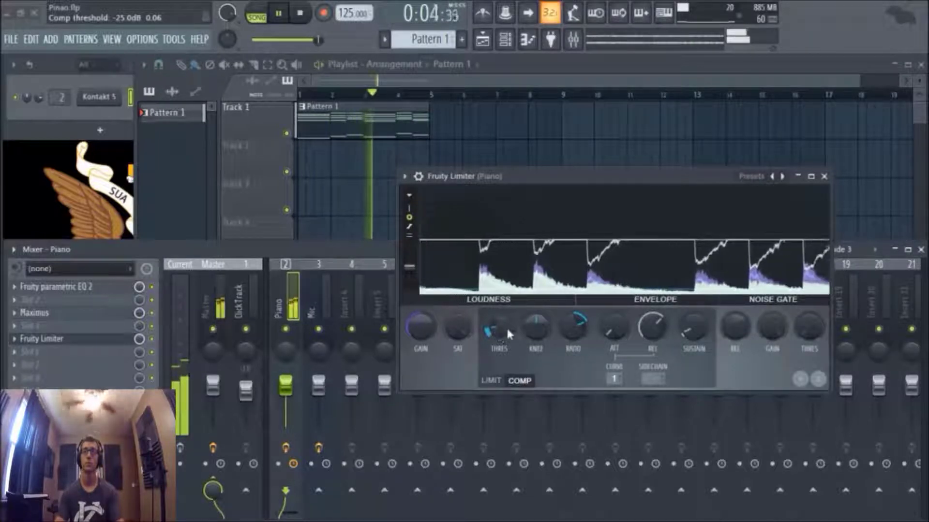
{"action": "mouse_move", "coordinate": [506, 330]}
{"action": "left_mouse_down"}
{"action": "mouse_move", "coordinate": [506, 319]}
{"action": "mouse_move", "coordinate": [505, 333]}
{"action": "left_mouse_up"}
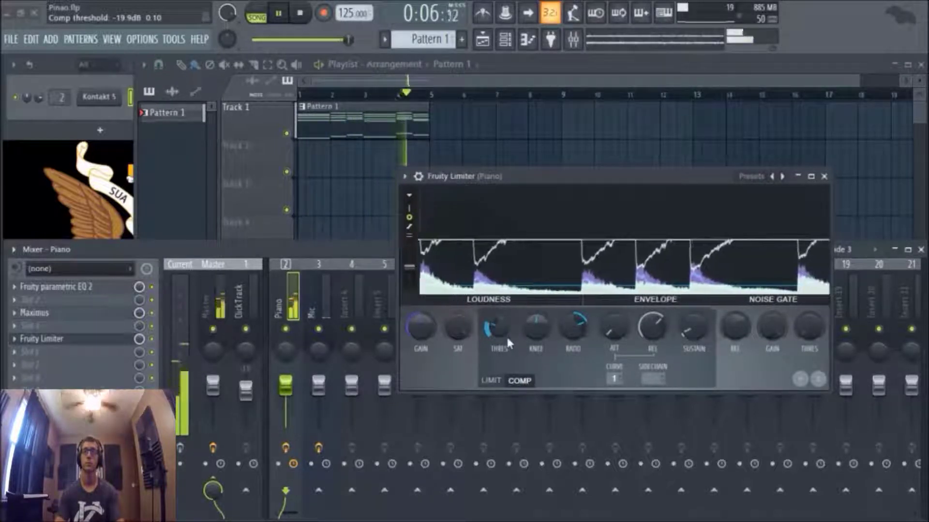
{"action": "key", "text": "space"}
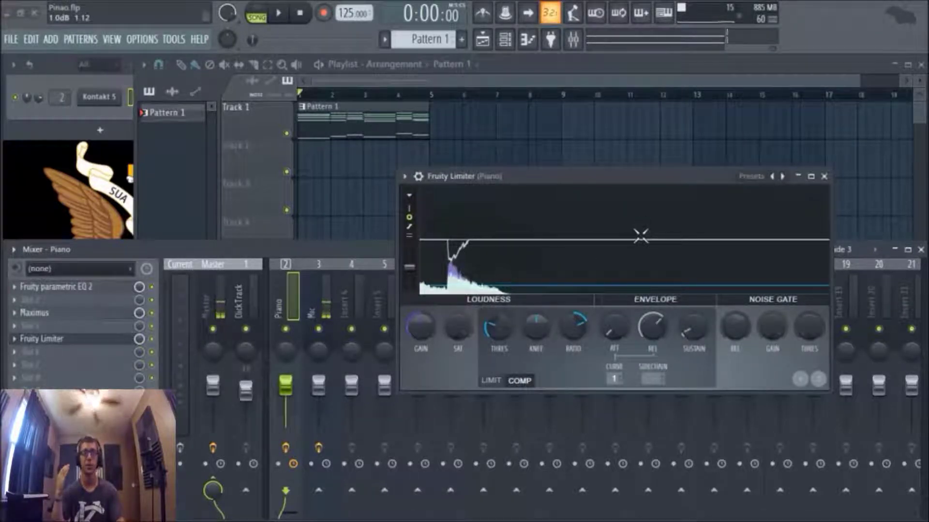
{"action": "left_click", "coordinate": [824, 176]}
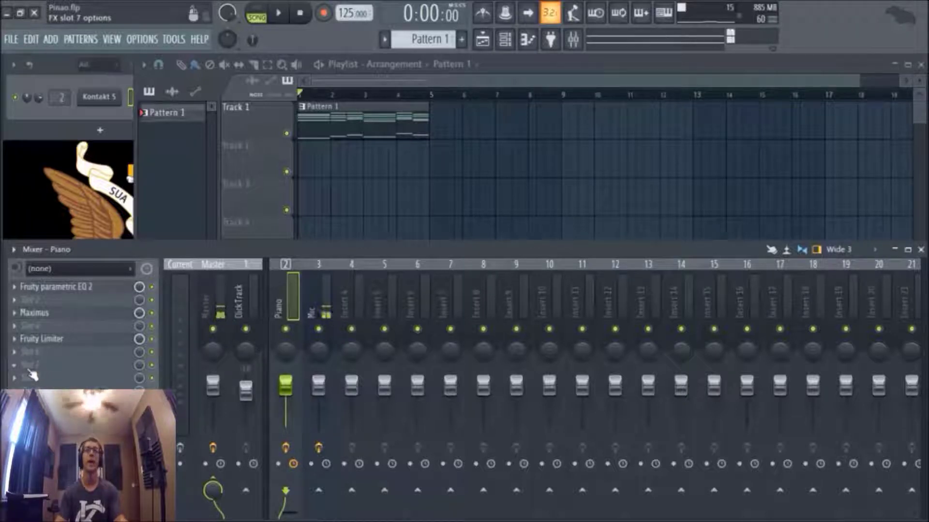
Load Patcher into the Piano insert's effect slot 7 and move its window aside
{"action": "left_click", "coordinate": [29, 370]}
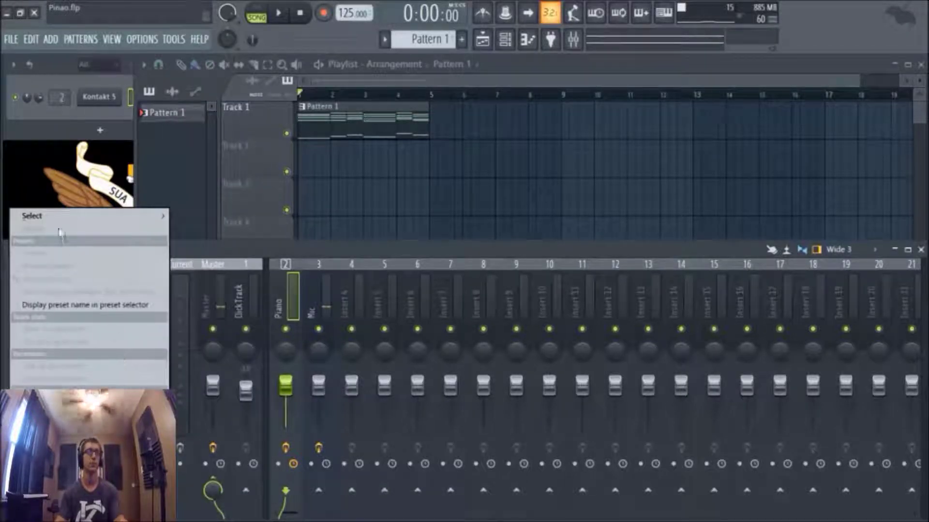
{"action": "mouse_move", "coordinate": [62, 216]}
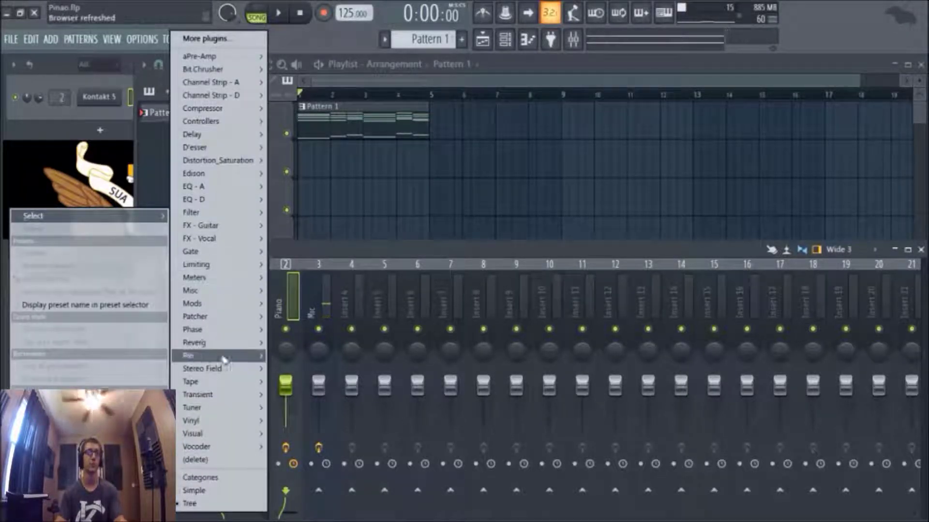
{"action": "mouse_move", "coordinate": [225, 317]}
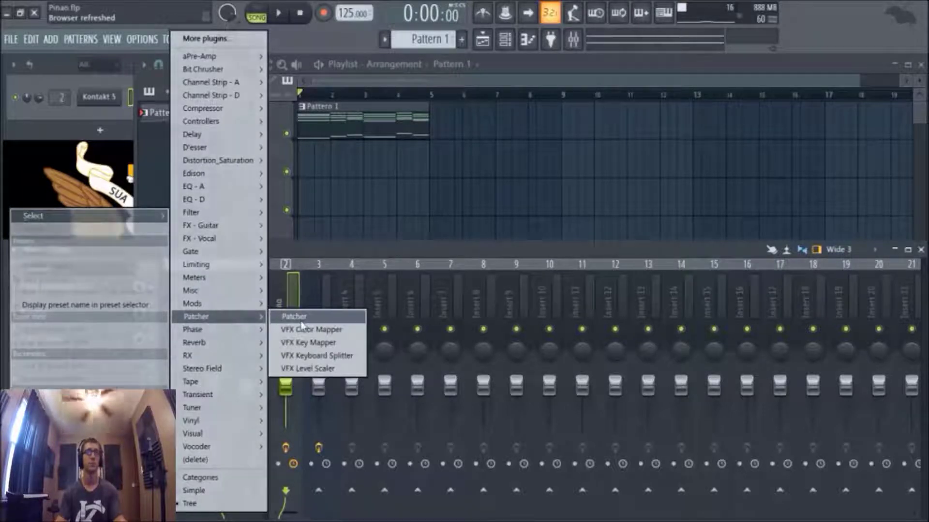
{"action": "left_click", "coordinate": [301, 322]}
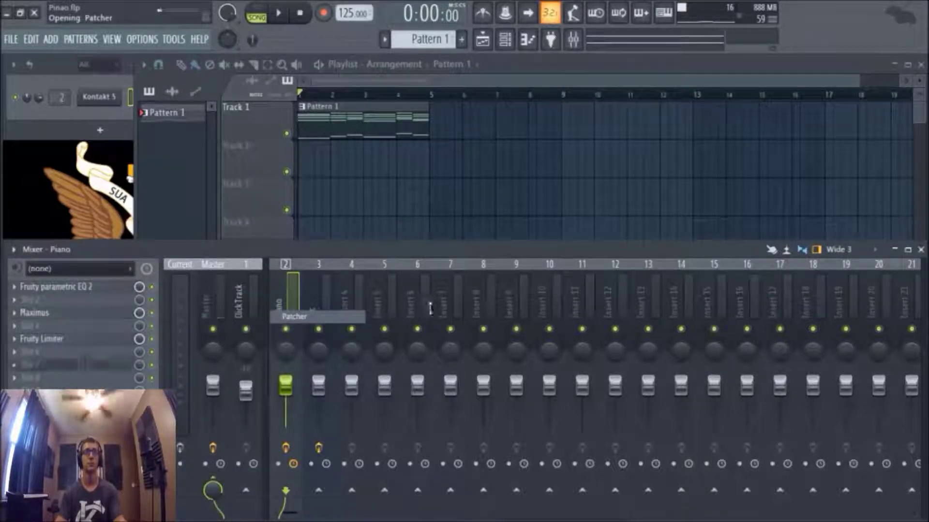
{"action": "left_click_drag", "start_coordinate": [328, 144], "coordinate": [542, 119]}
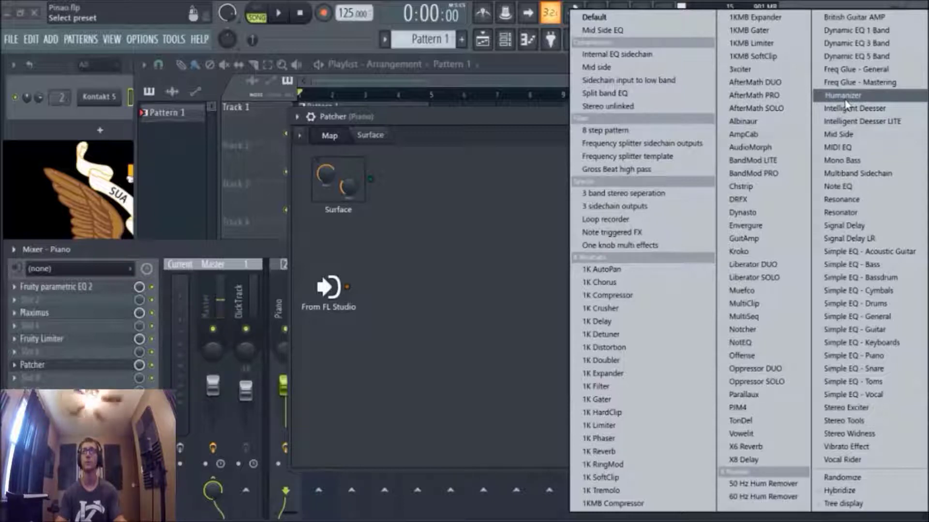
Load Patcher's Humanizer preset, inspect its Map view, and return to the Youlean Humanizer controls
{"action": "left_click", "coordinate": [845, 99]}
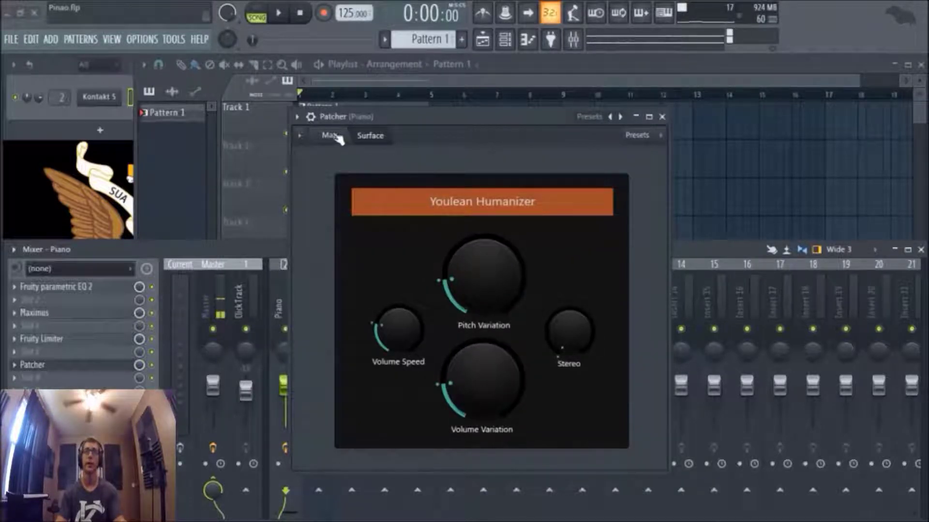
{"action": "left_click", "coordinate": [331, 136]}
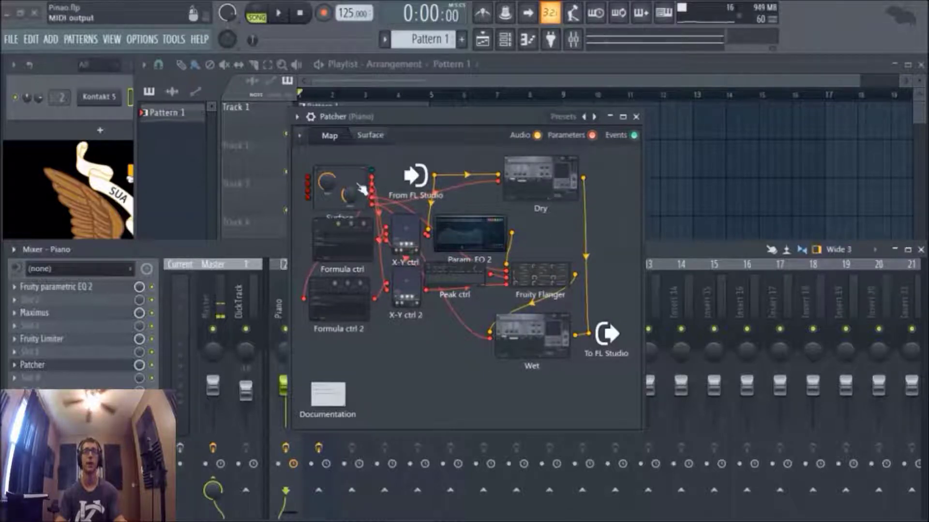
{"action": "left_click", "coordinate": [370, 136]}
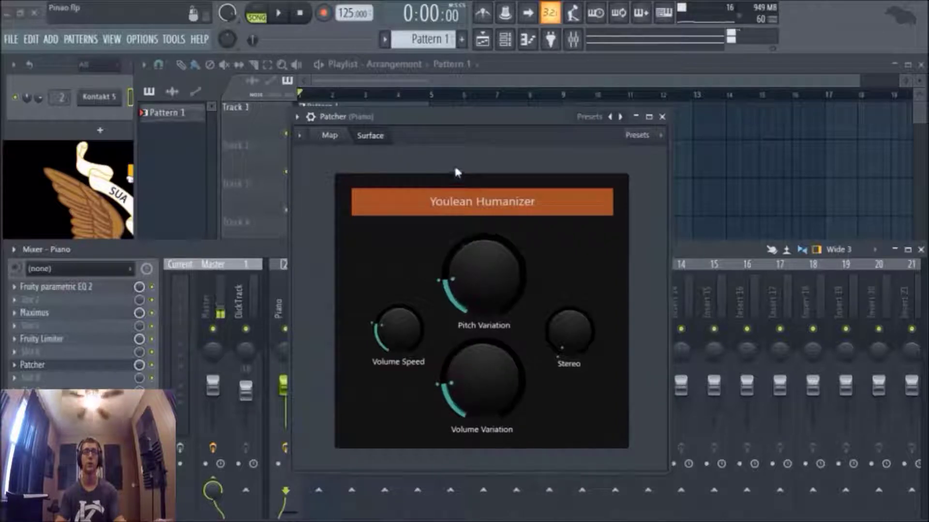
{"action": "left_click_drag", "start_coordinate": [453, 118], "coordinate": [626, 91]}
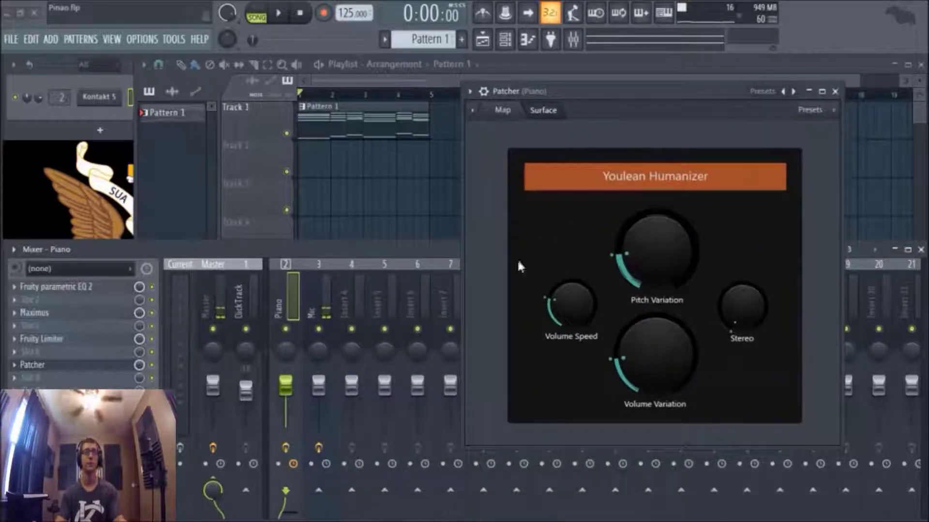
Audition the Humanizer, lowering Pitch Variation and Stereo amounts, then close Patcher
{"action": "key", "text": "space"}
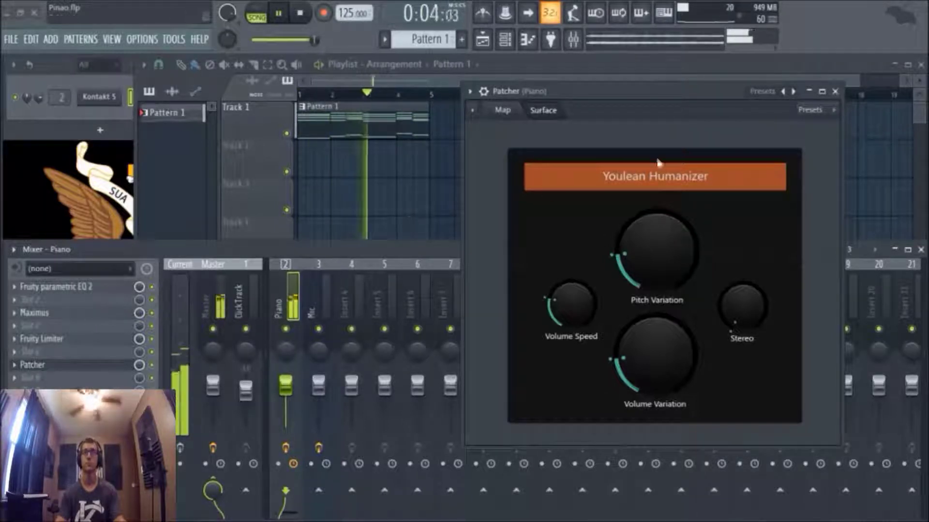
{"action": "left_click_drag", "start_coordinate": [675, 228], "coordinate": [667, 252]}
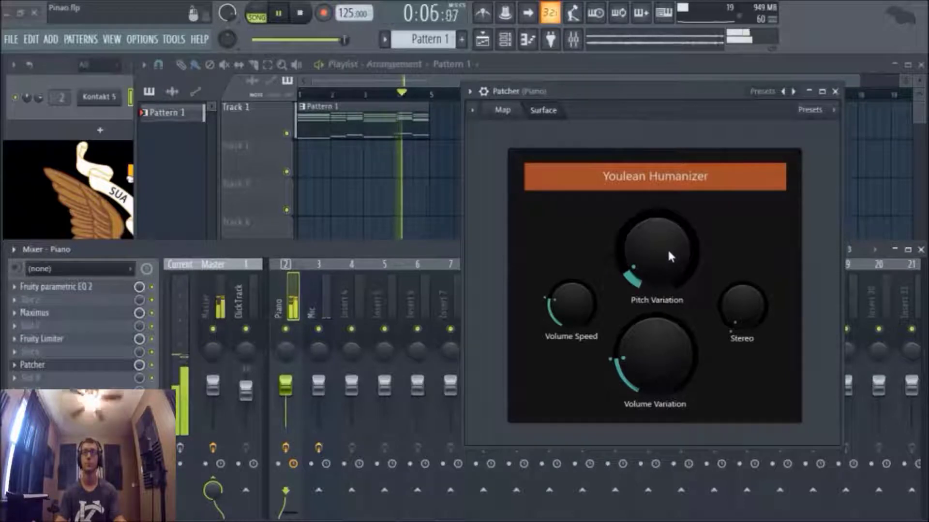
{"action": "scroll", "coordinate": [667, 248], "scroll_direction": "up", "scroll_amount": 3}
{"action": "key", "text": "space"}
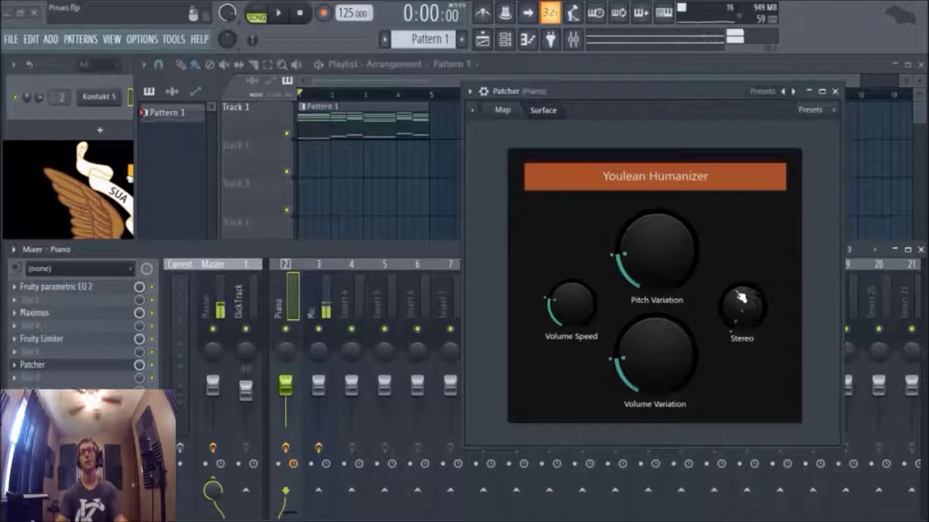
{"action": "key", "text": "space"}
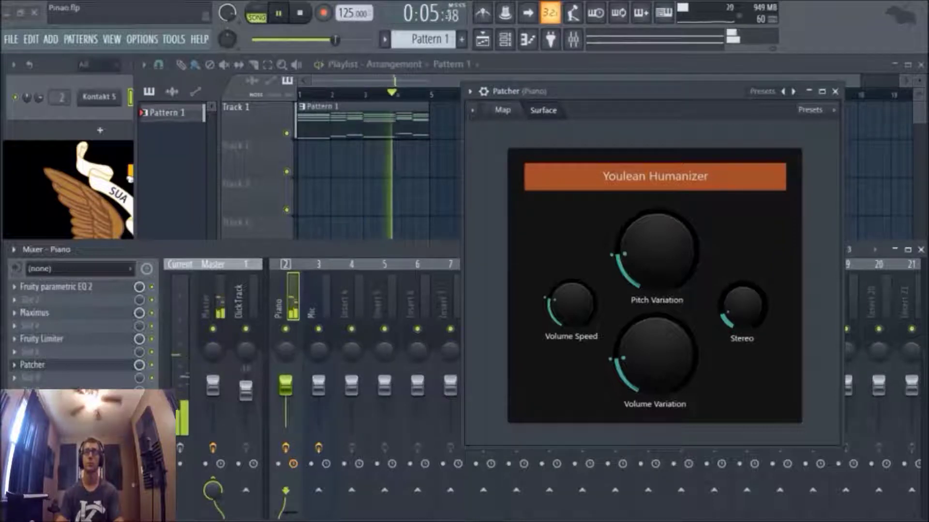
{"action": "left_click_drag", "start_coordinate": [740, 311], "coordinate": [744, 338]}
{"action": "key", "text": "space"}
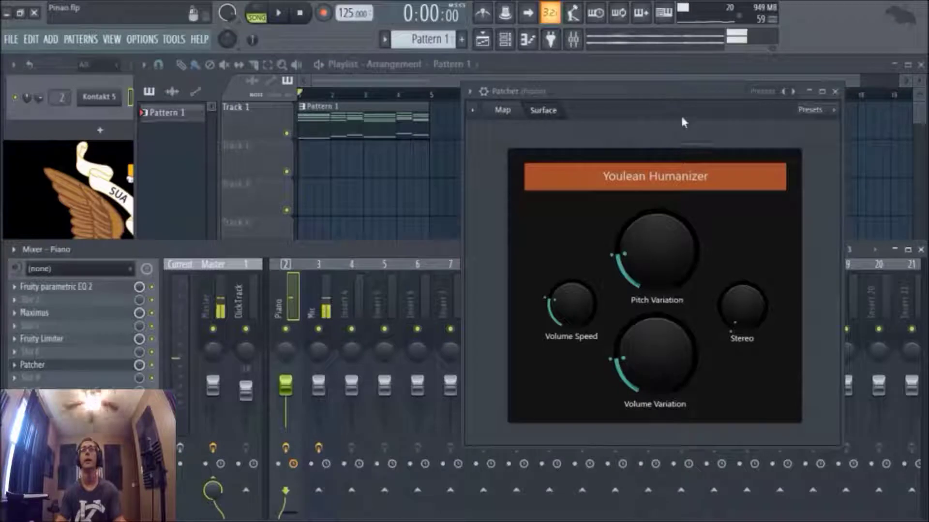
{"action": "left_click", "coordinate": [836, 92]}
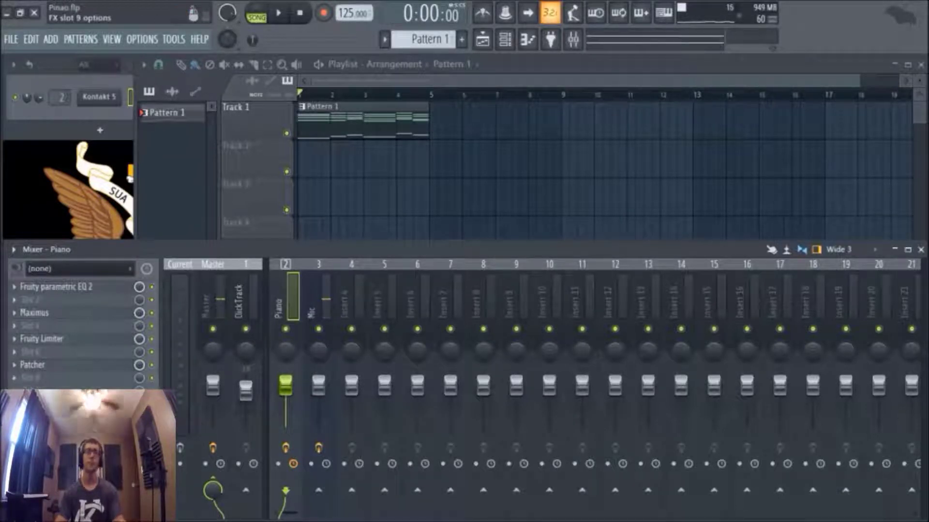
Add the Waves J37 Mono tape plugin from the Tape category to effect slot 9
{"action": "left_click", "coordinate": [15, 389]}
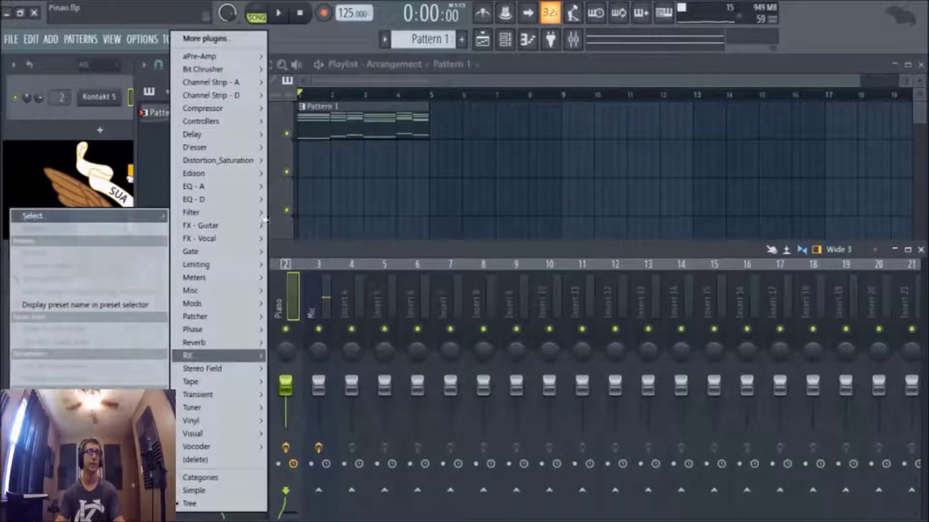
{"action": "mouse_move", "coordinate": [242, 382]}
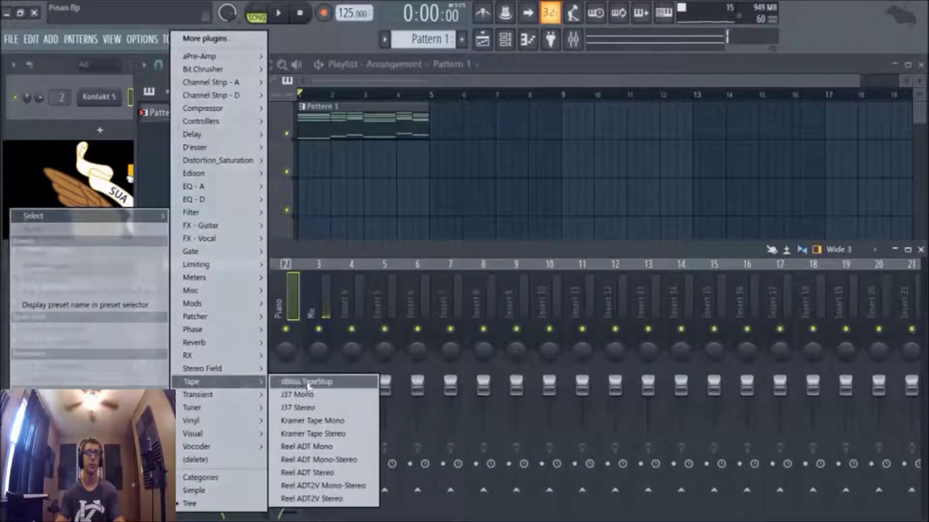
{"action": "left_click", "coordinate": [315, 399]}
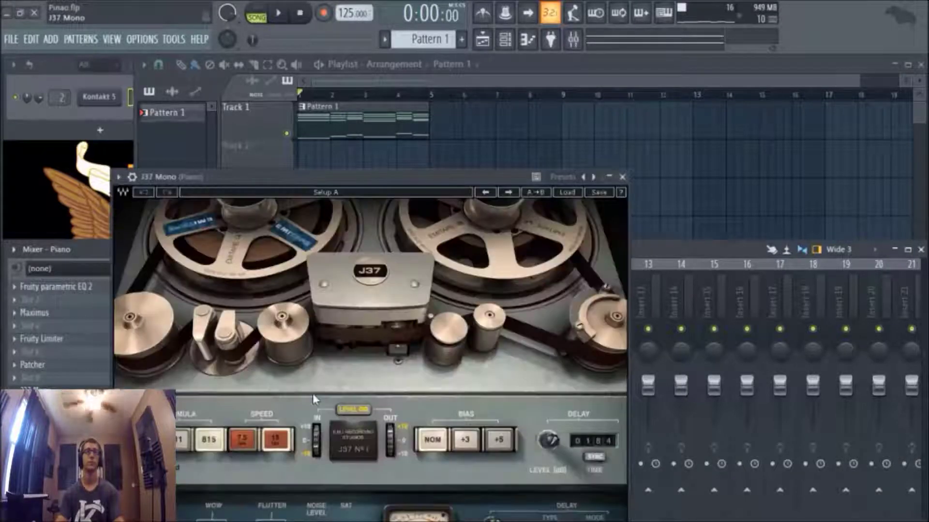
Place the J37 window at upper right, play the song, show wrapper settings, and bypass J37
{"action": "left_click_drag", "start_coordinate": [365, 194], "coordinate": [640, 71]}
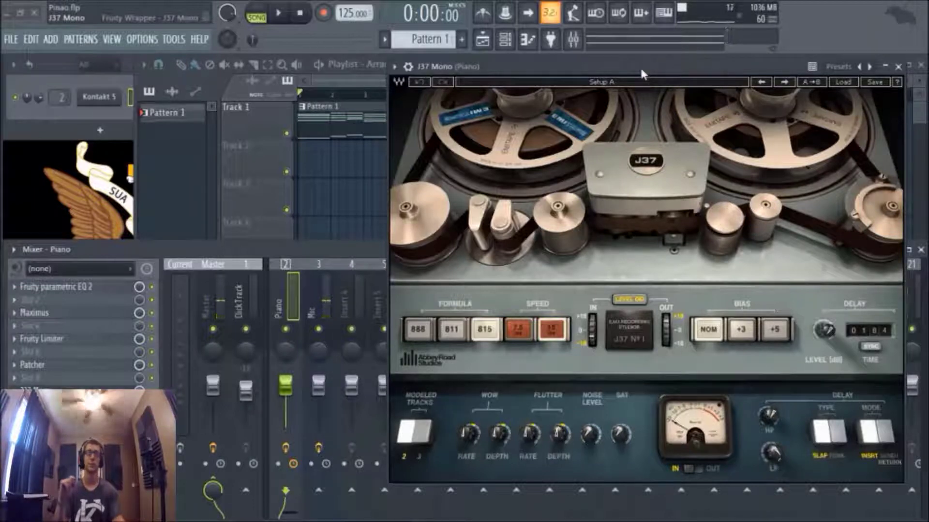
{"action": "key", "text": "space"}
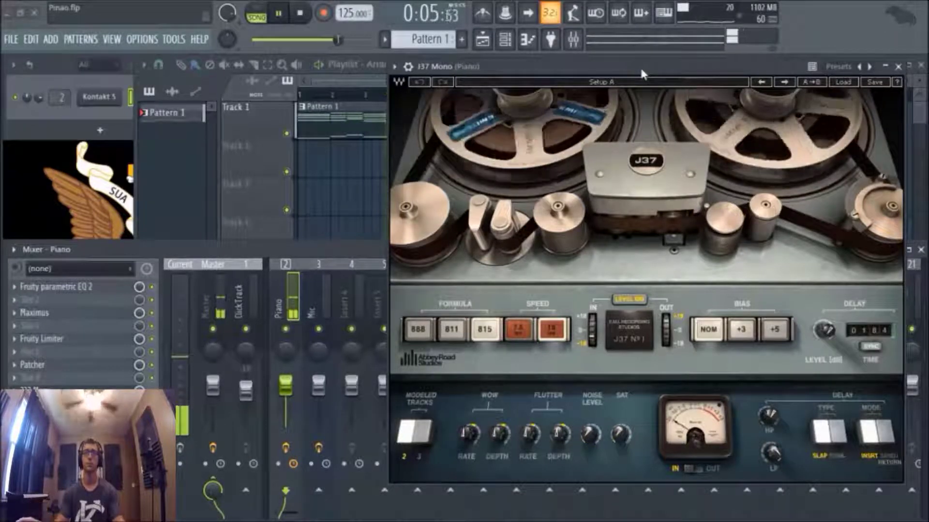
{"action": "left_click", "coordinate": [408, 66]}
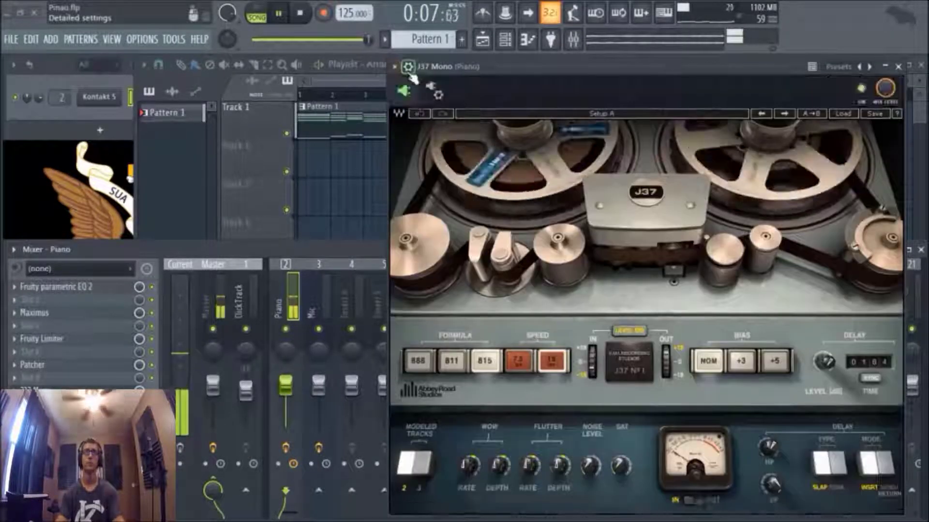
{"action": "left_click_drag", "start_coordinate": [788, 63], "coordinate": [789, 53]}
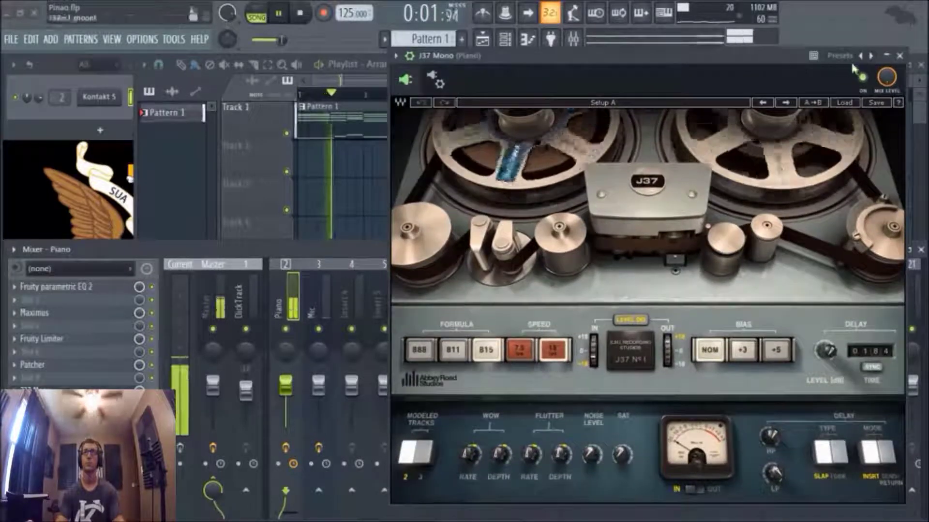
{"action": "left_click", "coordinate": [865, 79]}
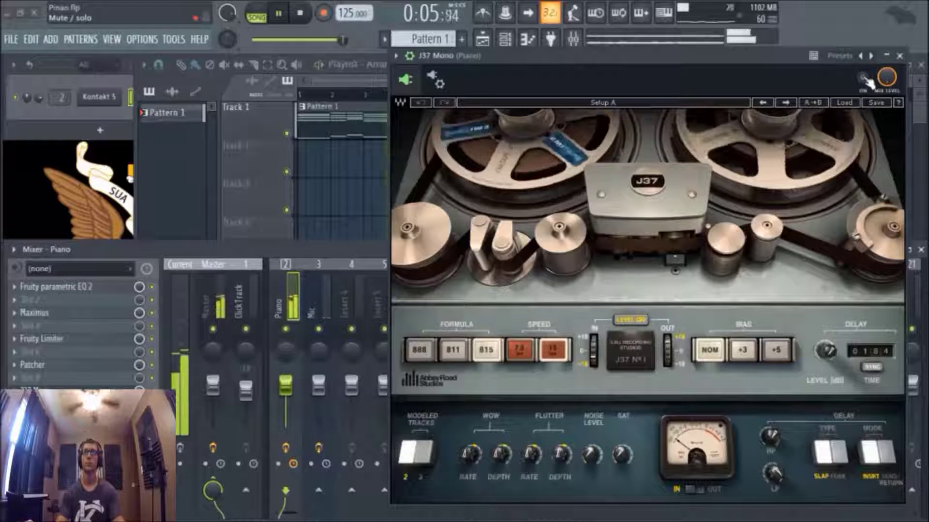
{"action": "left_click", "coordinate": [864, 79]}
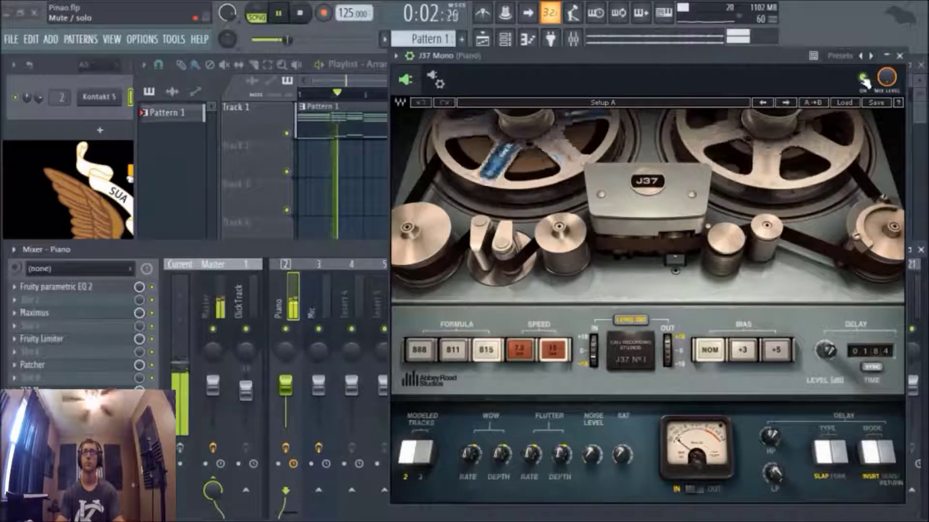
{"action": "key", "text": "space"}
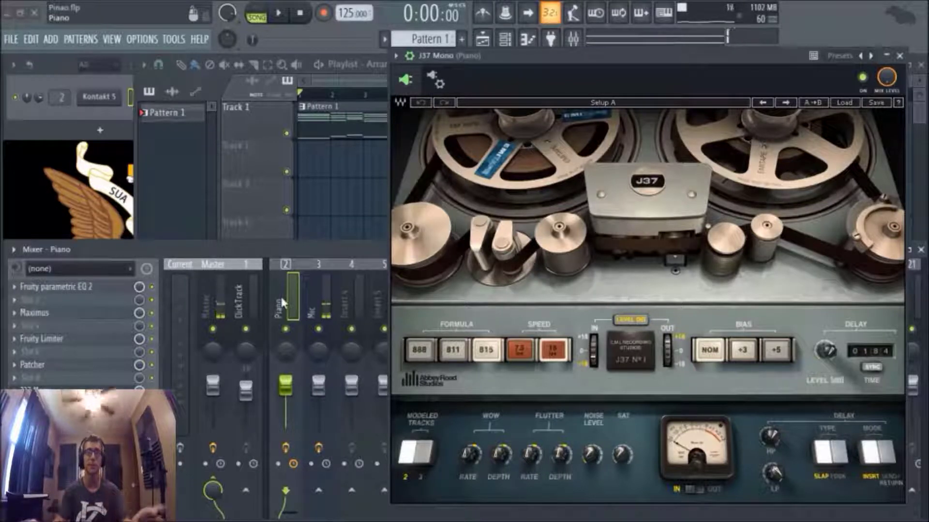
{"action": "left_click", "coordinate": [862, 77]}
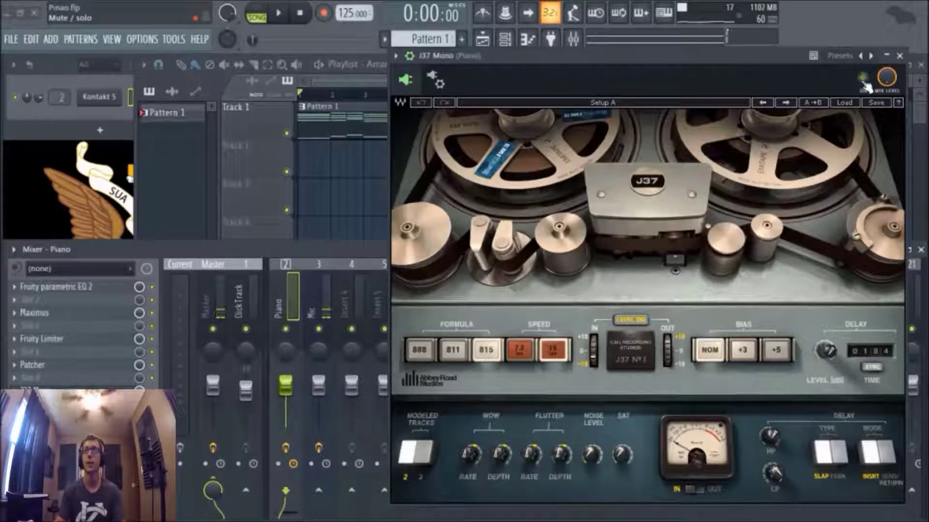
{"action": "key", "text": "space"}
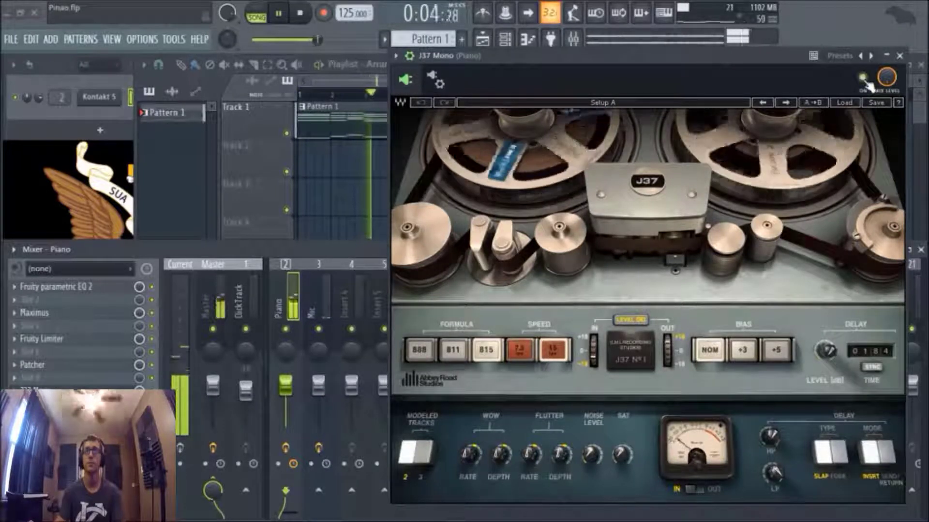
{"action": "left_click", "coordinate": [864, 78]}
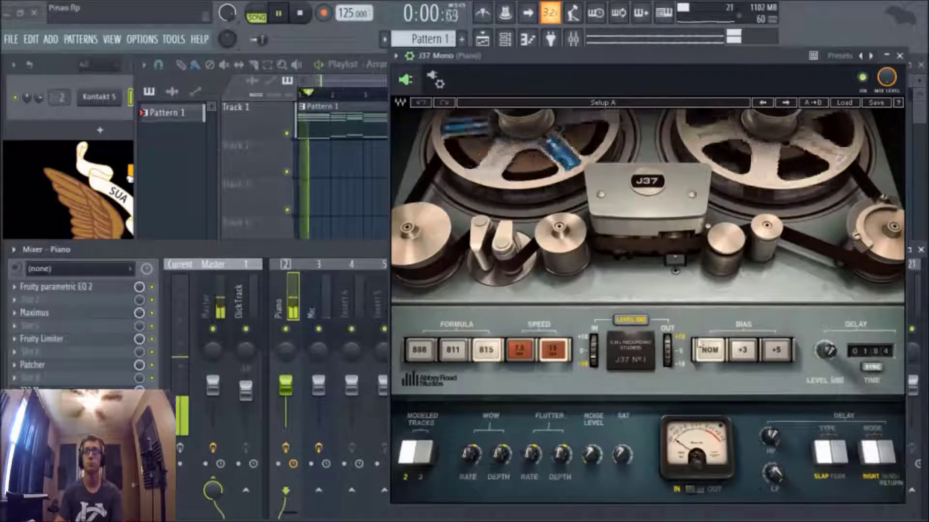
Try J37 bias +3/+5, speed 7.5 and formulas 888/811, settling on 815 with nominal bias
{"action": "left_click", "coordinate": [742, 349]}
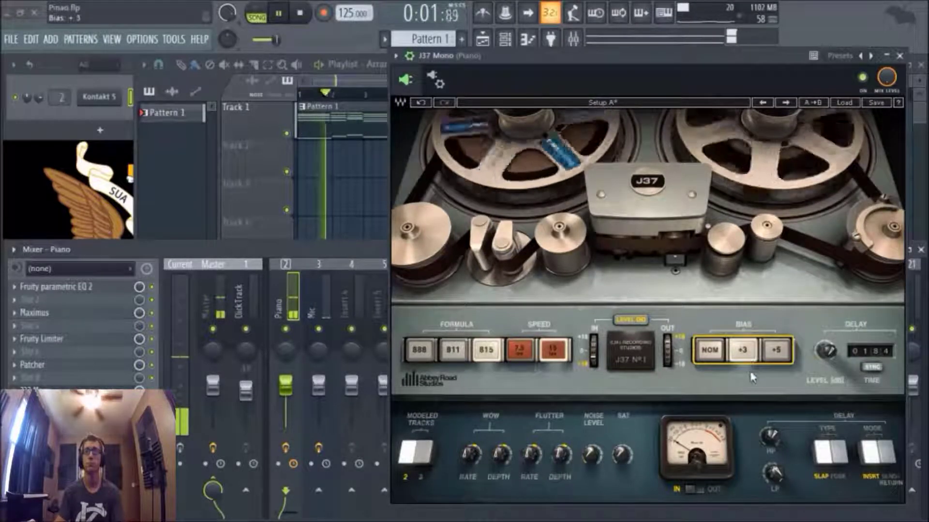
{"action": "left_click", "coordinate": [776, 349]}
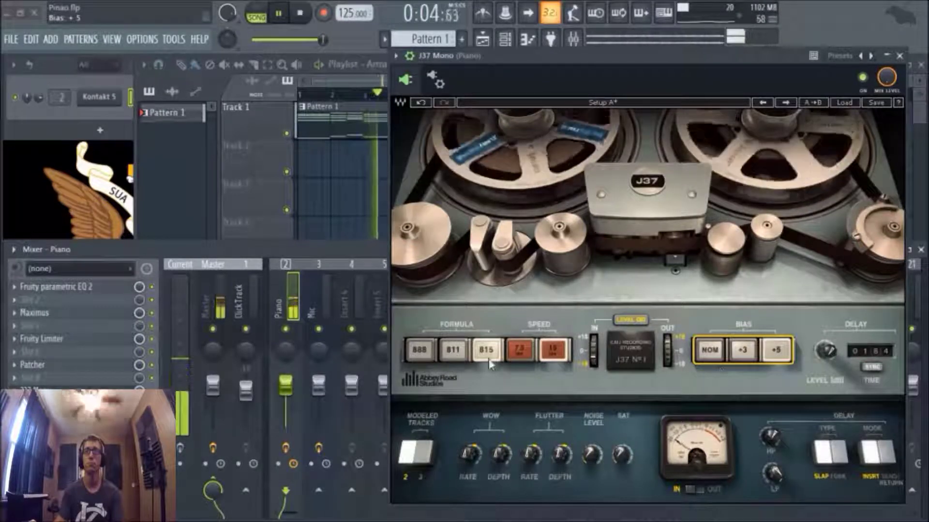
{"action": "left_click", "coordinate": [519, 349]}
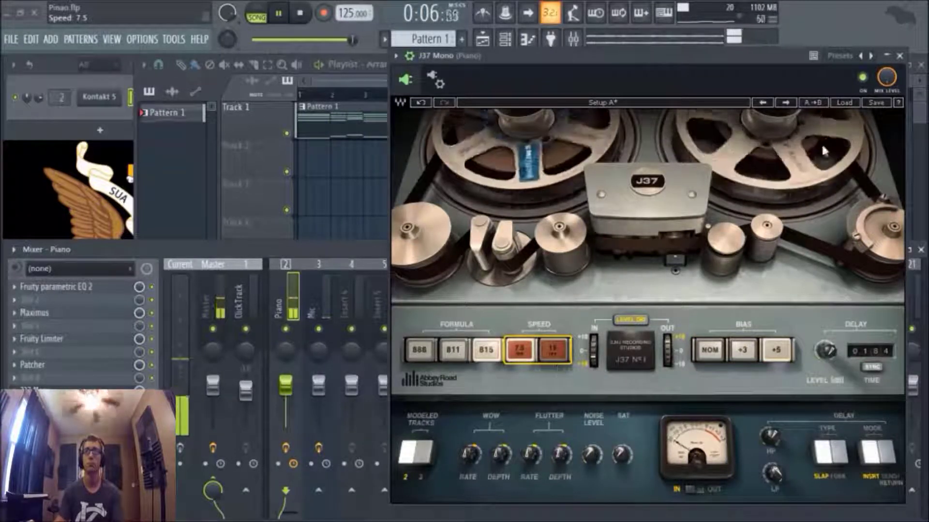
{"action": "left_click", "coordinate": [709, 349]}
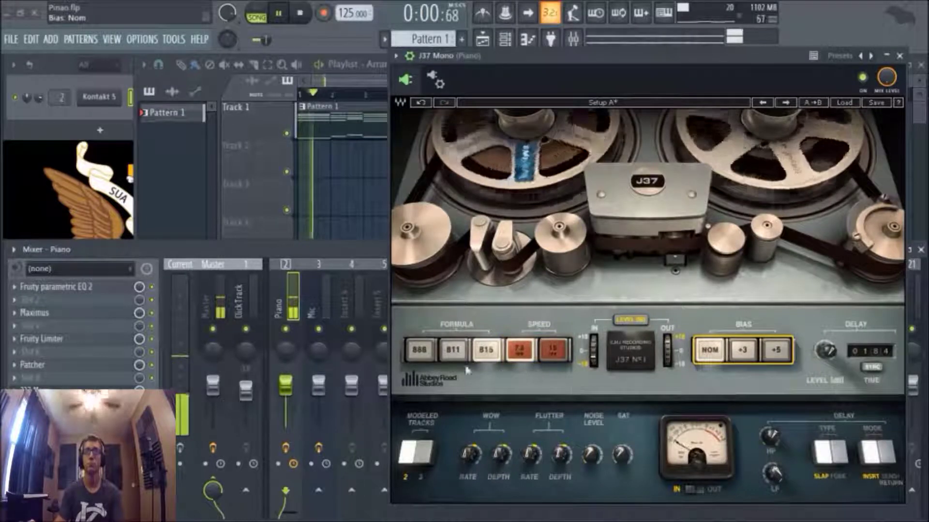
{"action": "left_click", "coordinate": [419, 349]}
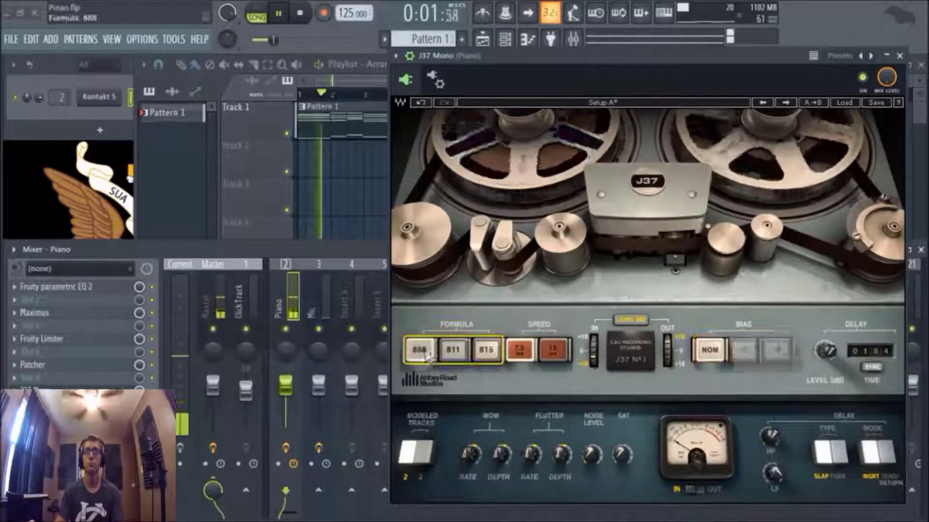
{"action": "left_click", "coordinate": [454, 352]}
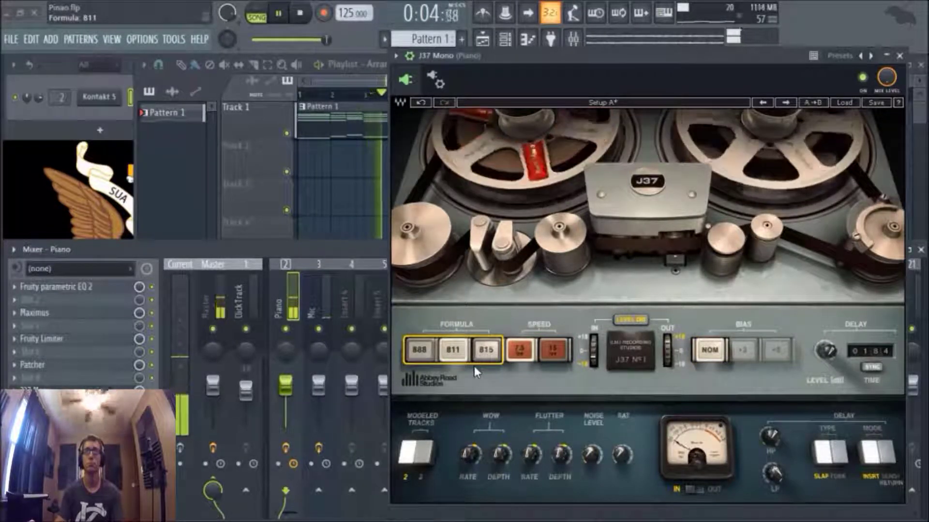
{"action": "left_click", "coordinate": [486, 350]}
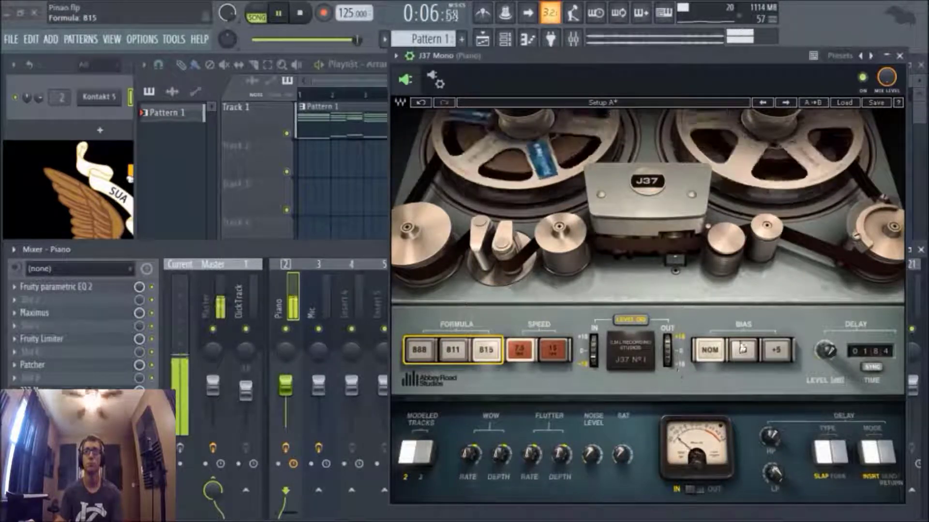
{"action": "key", "text": "space"}
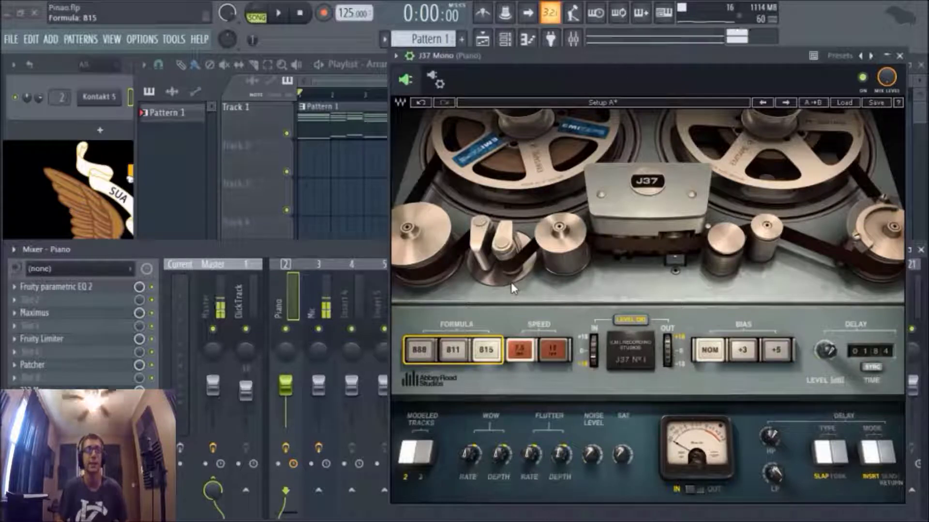
{"action": "left_click", "coordinate": [602, 268]}
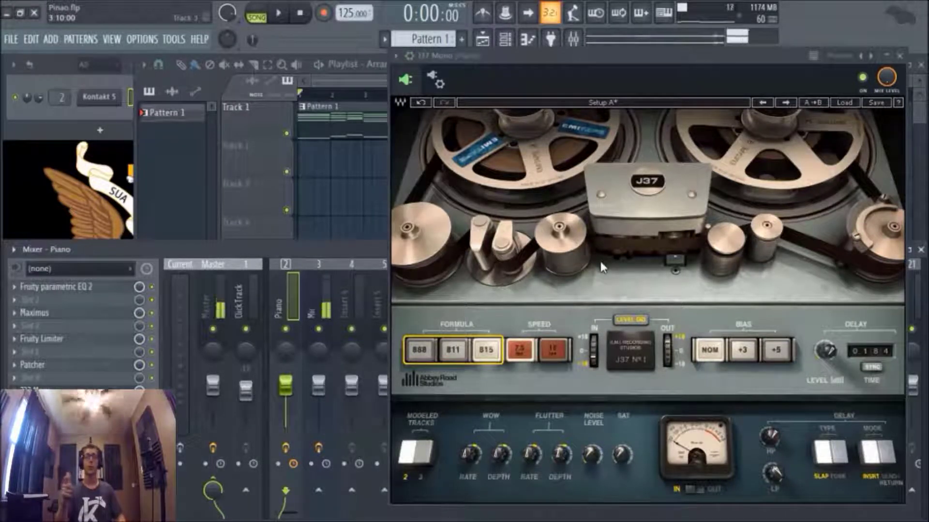